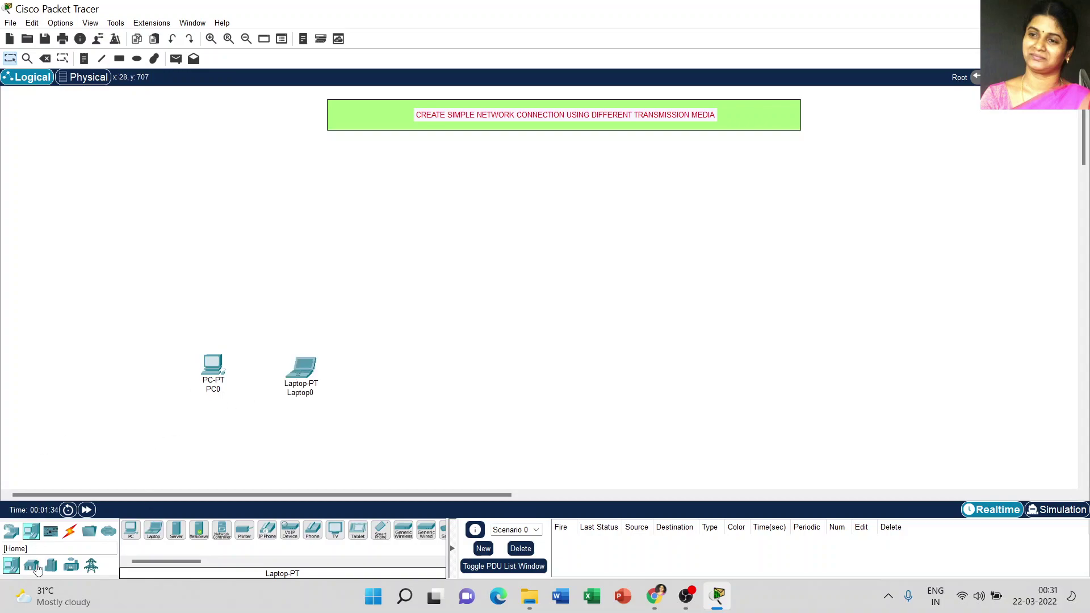
# - Place a HomeRouter-PT-AC wireless router above the PC and laptop
pyautogui.click(10, 532)
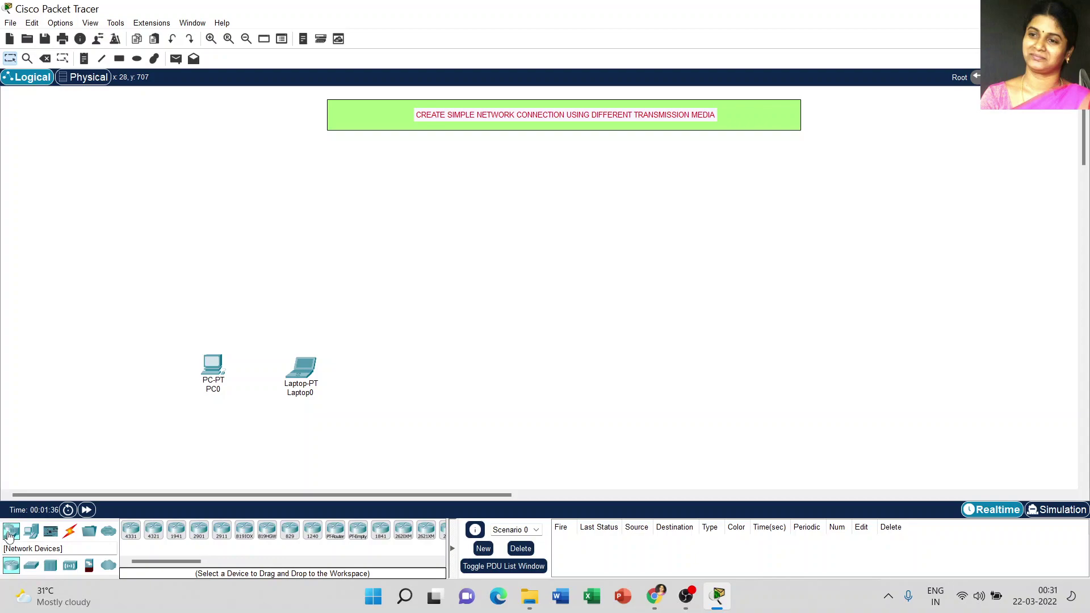
pyautogui.click(70, 566)
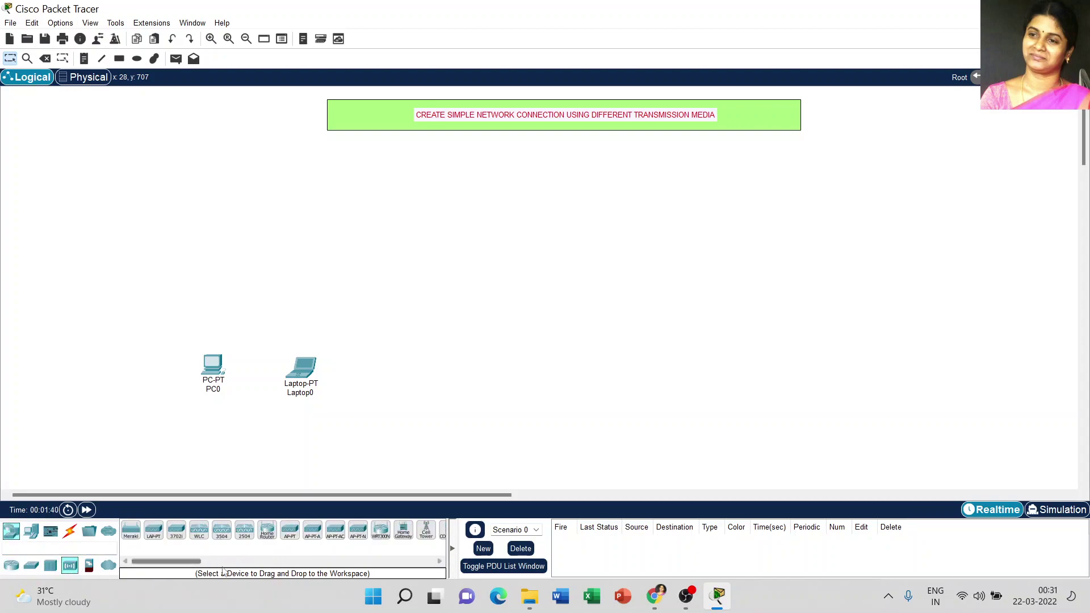
pyautogui.click(264, 534)
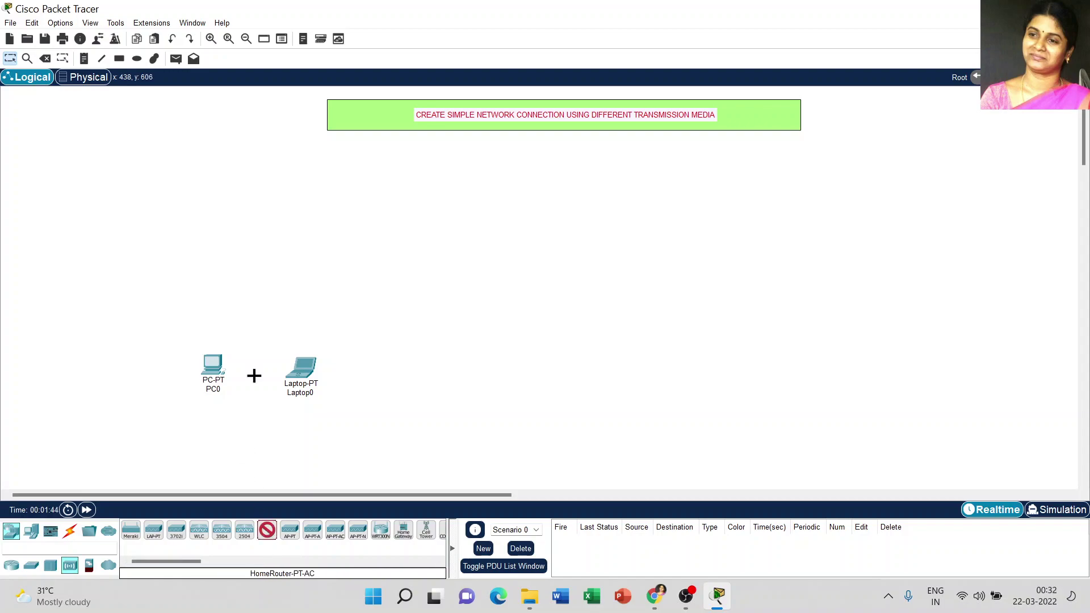
pyautogui.click(264, 233)
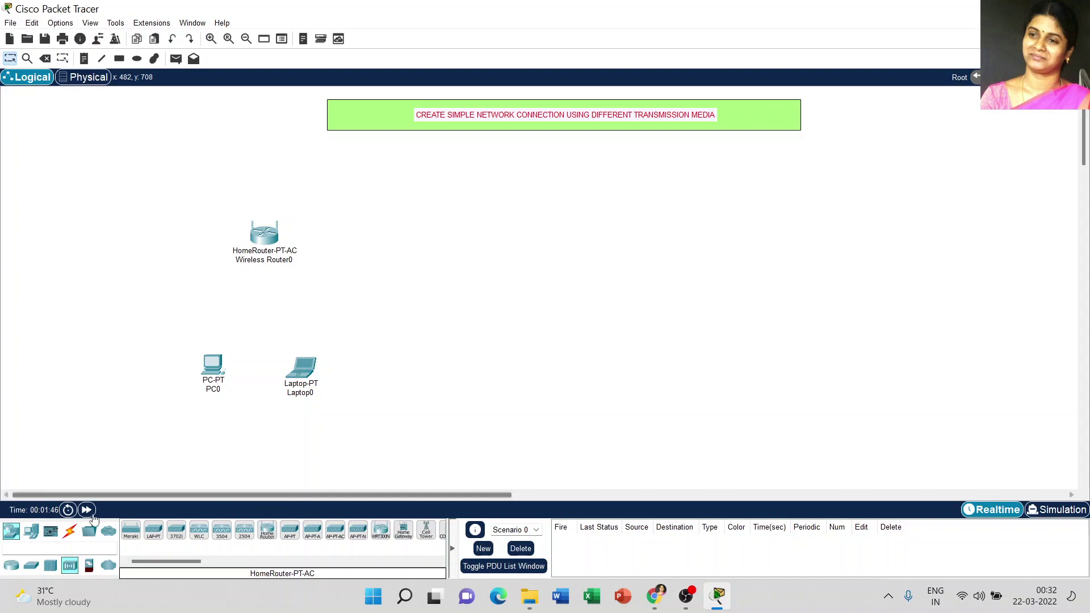
# - Add a Cable-Modem-PT beside the wireless router and a Cloud-PT beyond the modem
pyautogui.click(108, 566)
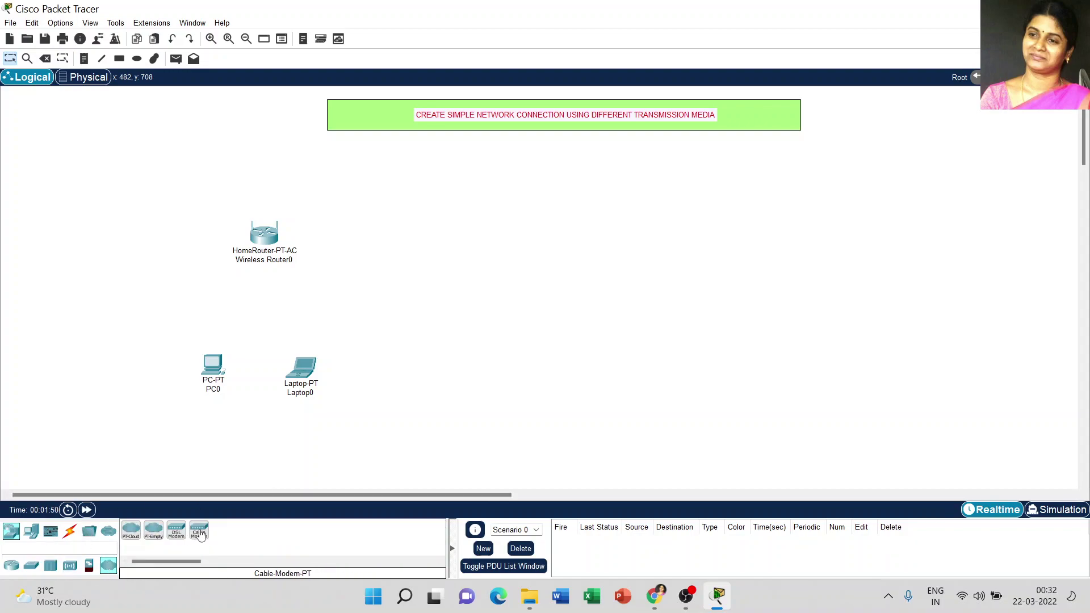
pyautogui.click(199, 533)
pyautogui.click(402, 274)
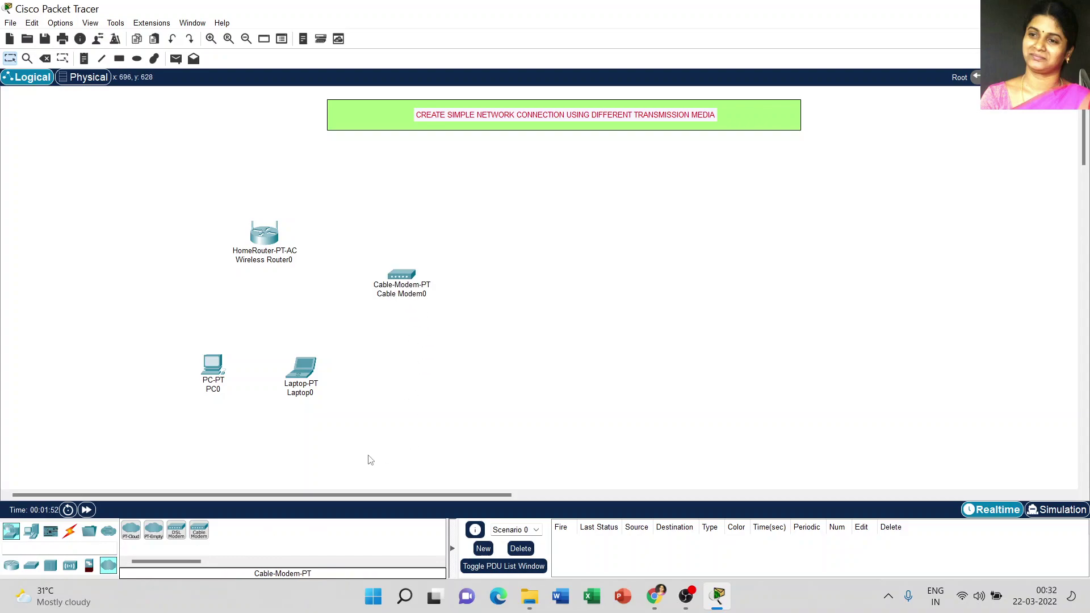
pyautogui.click(128, 536)
pyautogui.click(506, 317)
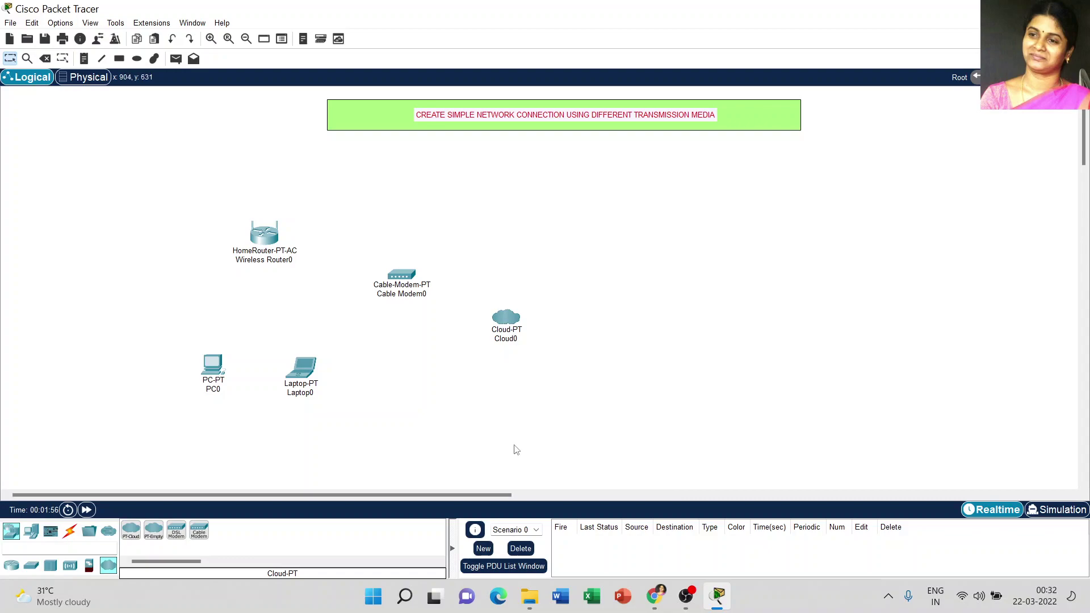
# - Place a Server-PT end device beyond the cloud, on the side away from the cable modem
pyautogui.click(31, 534)
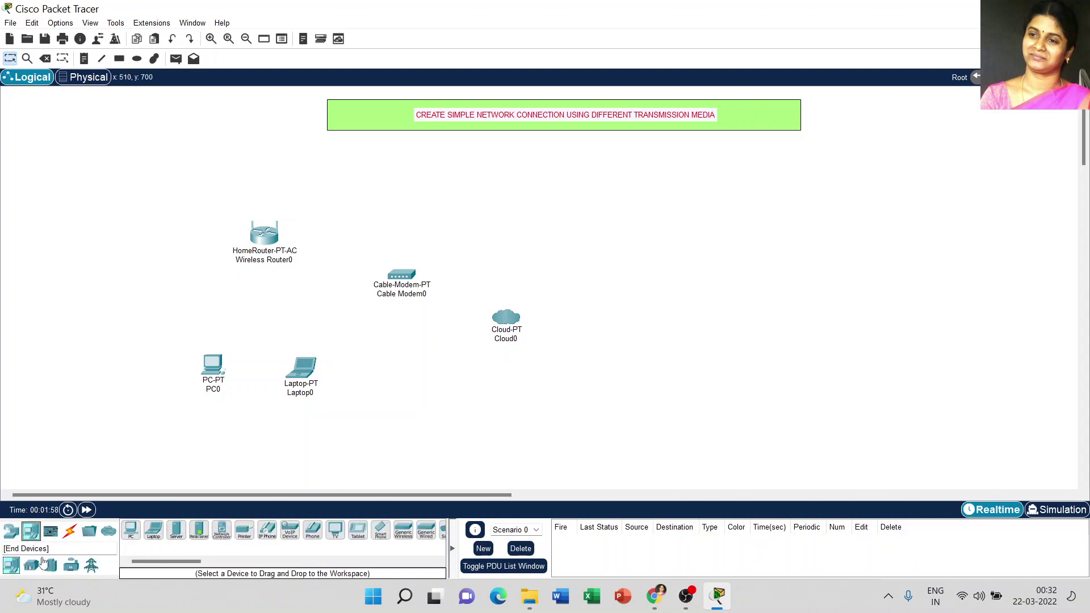
pyautogui.click(176, 530)
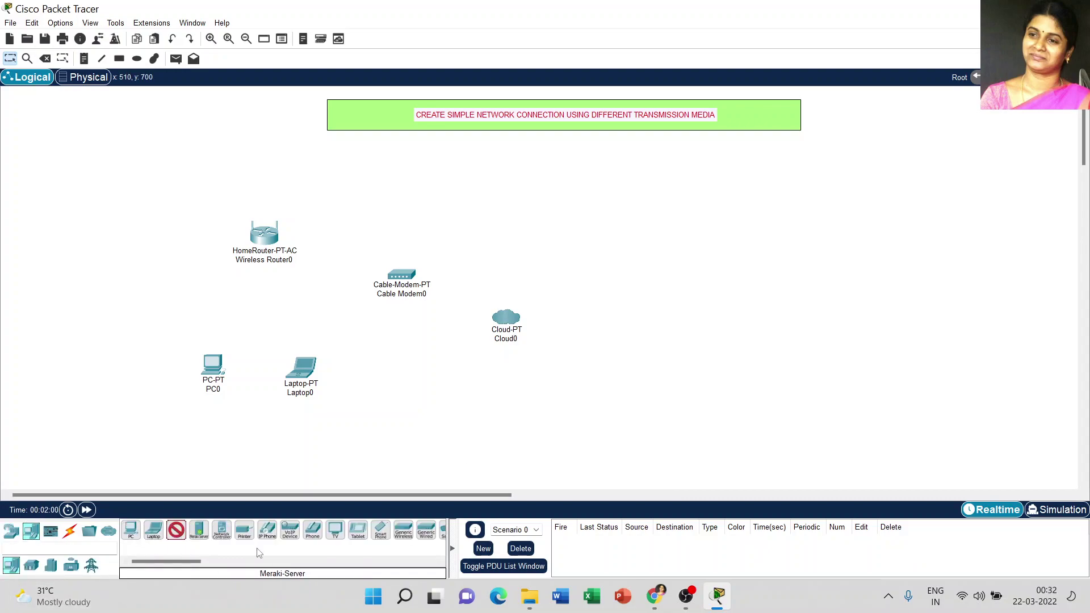
pyautogui.click(640, 357)
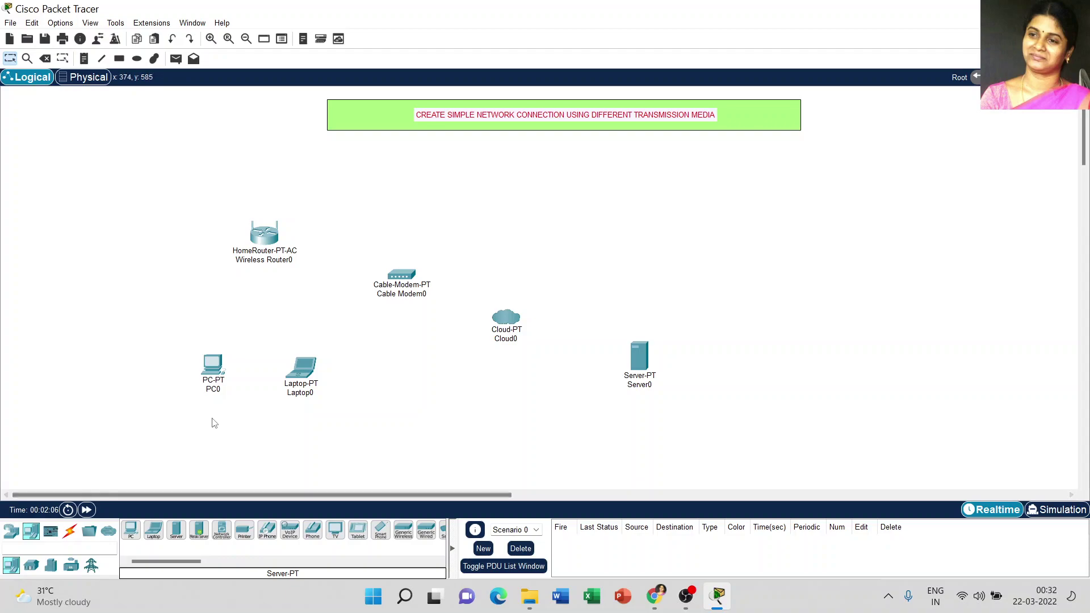
# - Remove the trailing number from four device labels so they read PC, Laptop, Wireless Router and Cable Modem
pyautogui.click(216, 394)
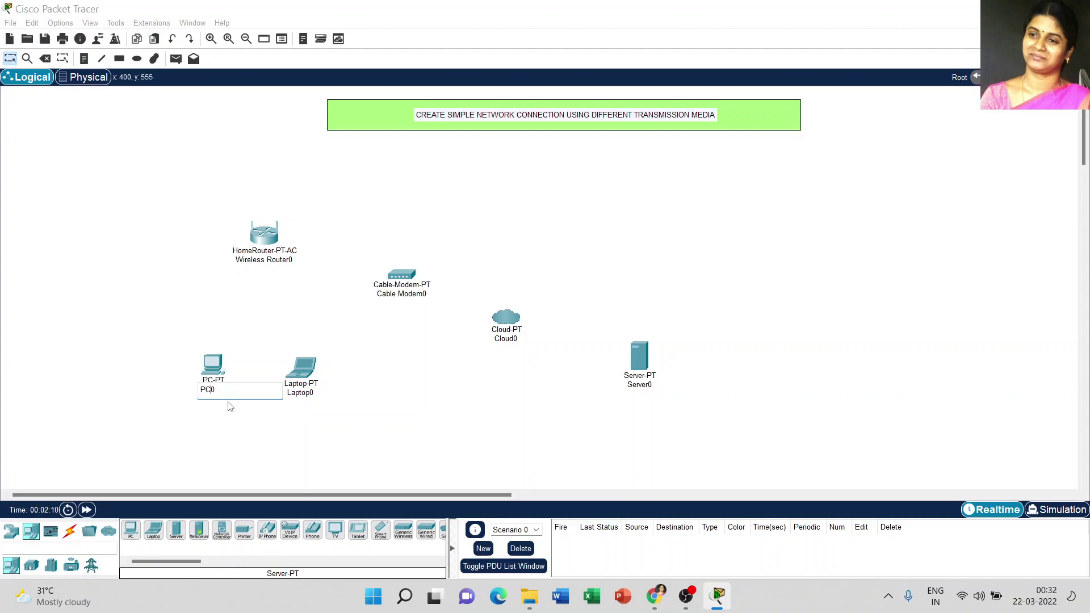
pyautogui.press('BackSpace')
pyautogui.click(309, 394)
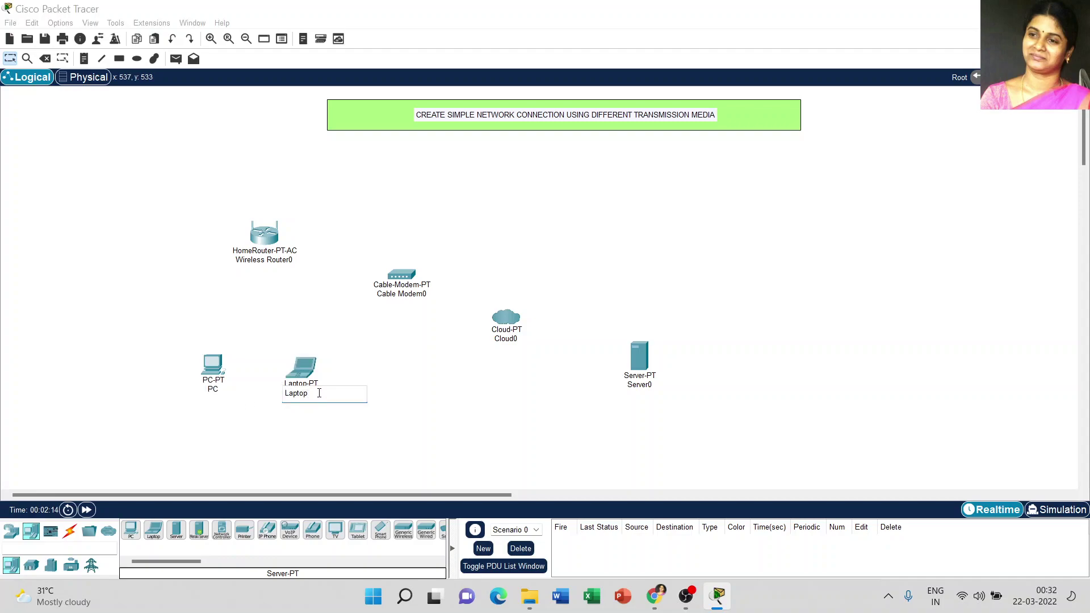
pyautogui.click(309, 261)
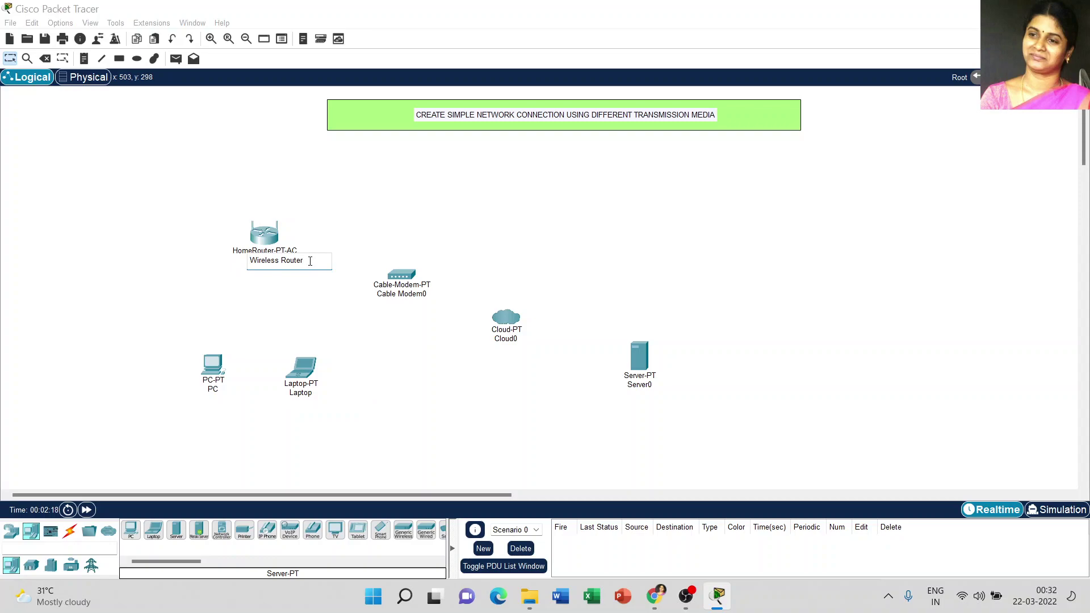
pyautogui.click(427, 293)
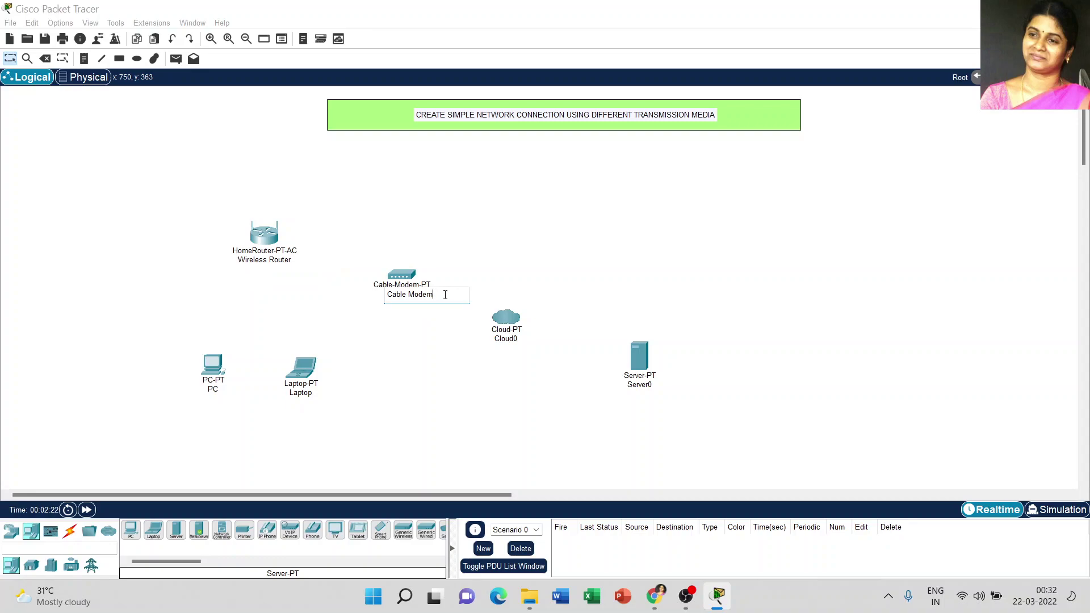
# - Rename the cloud device as Internet
pyautogui.click(516, 339)
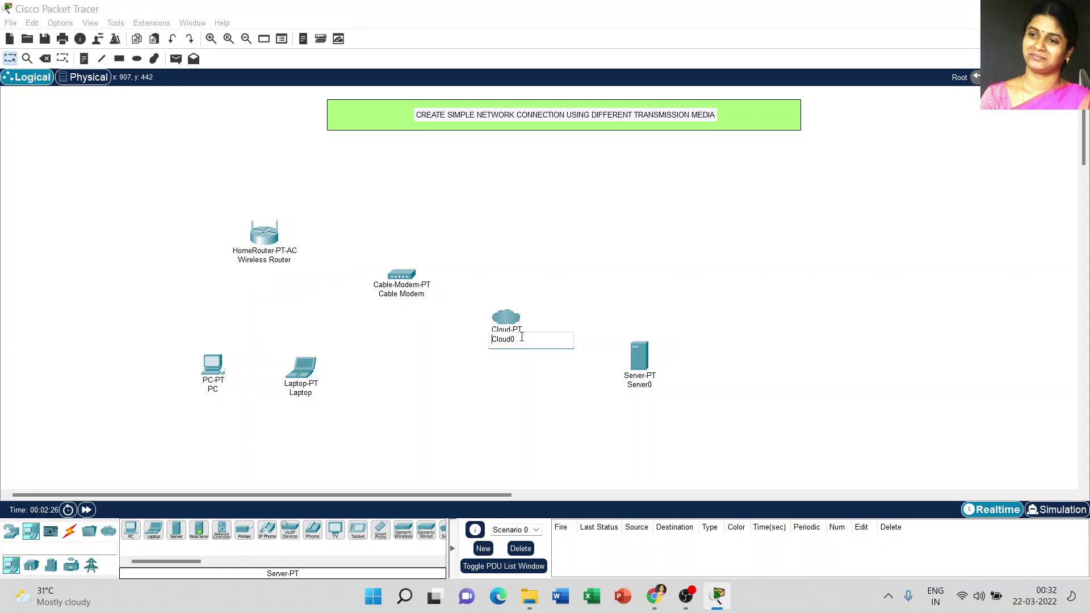
pyautogui.press('Delete')
pyautogui.press('Delete')
pyautogui.press('Delete')
pyautogui.press('Delete')
pyautogui.write('Internet')
# - Rename the server as Cisco.com
pyautogui.click(647, 386)
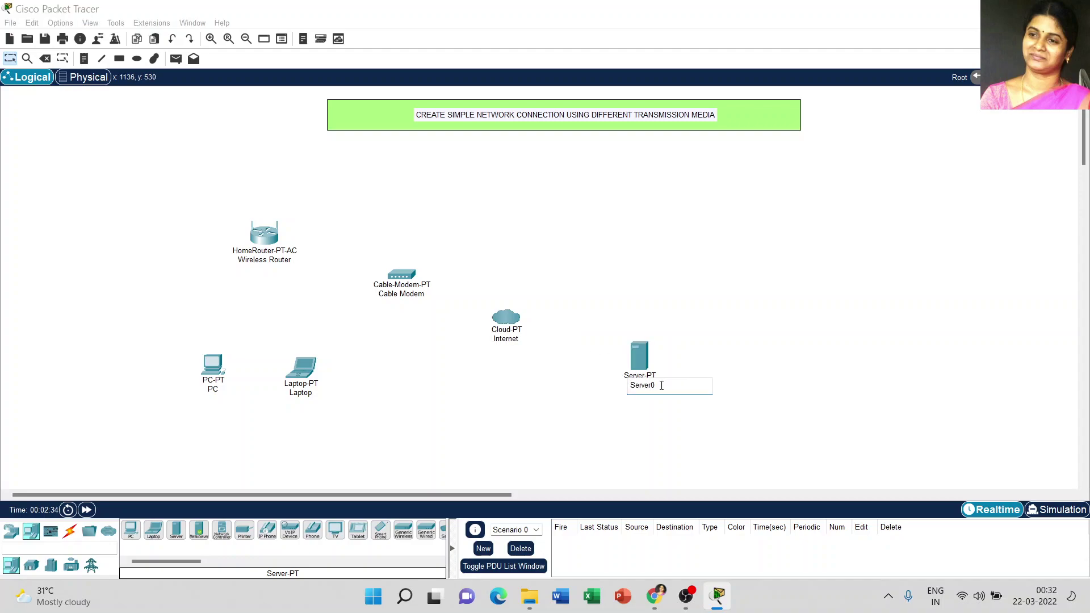
pyautogui.press('Delete')
pyautogui.press('Delete')
pyautogui.press('Delete')
pyautogui.press('Delete')
pyautogui.press('Delete')
pyautogui.press('Delete')
pyautogui.write('Cisco.com')
pyautogui.click(570, 403)
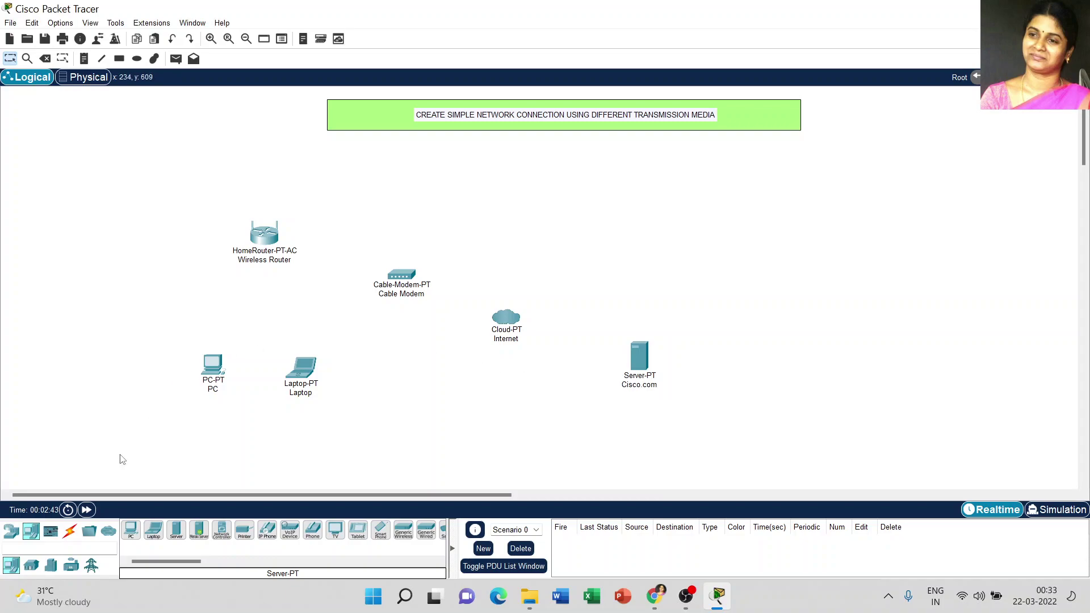
# - Connect the PC's FastEthernet0 port to the wireless router's GigabitEthernet 1 port with a copper straight-through cable
pyautogui.click(70, 532)
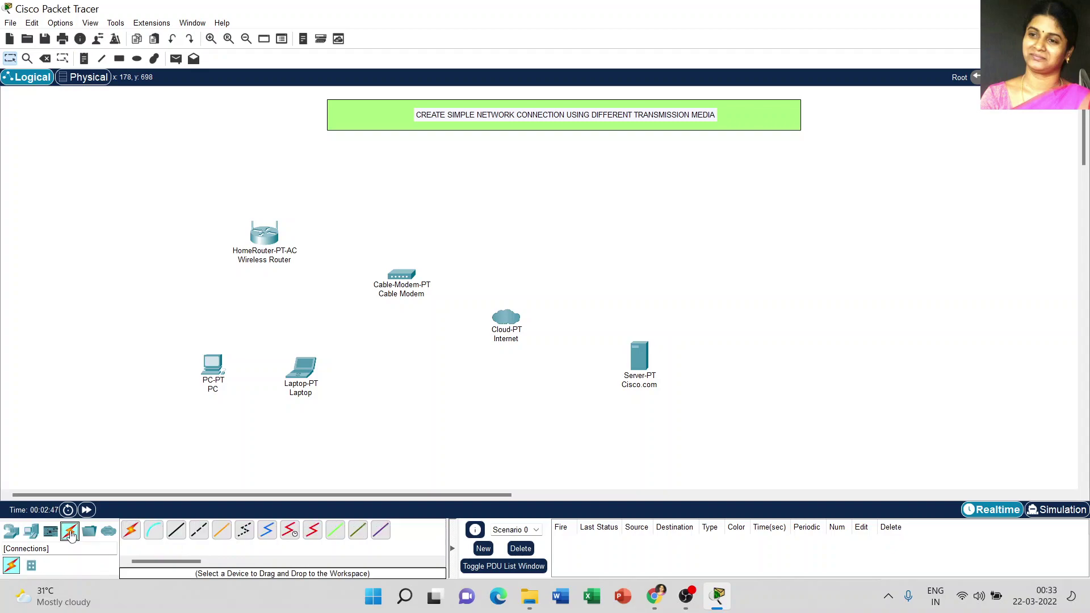
pyautogui.click(176, 531)
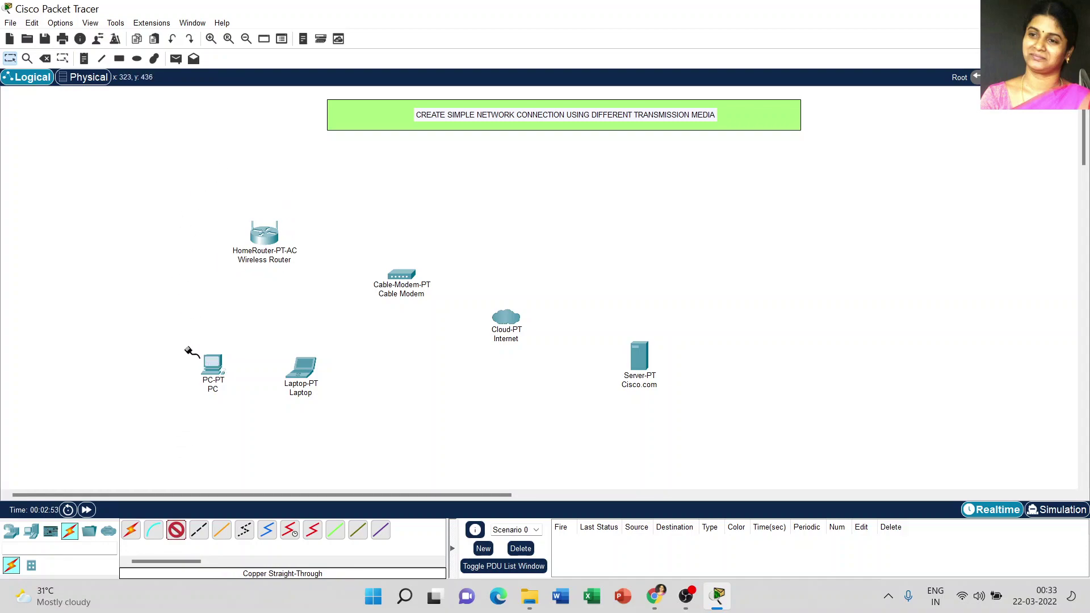
pyautogui.click(213, 366)
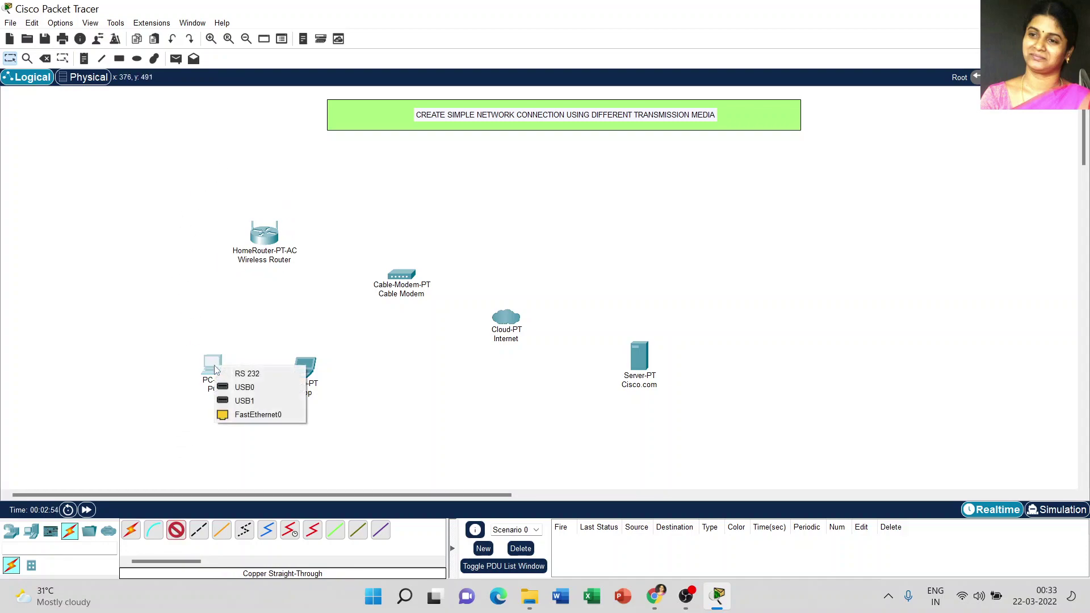
pyautogui.click(237, 415)
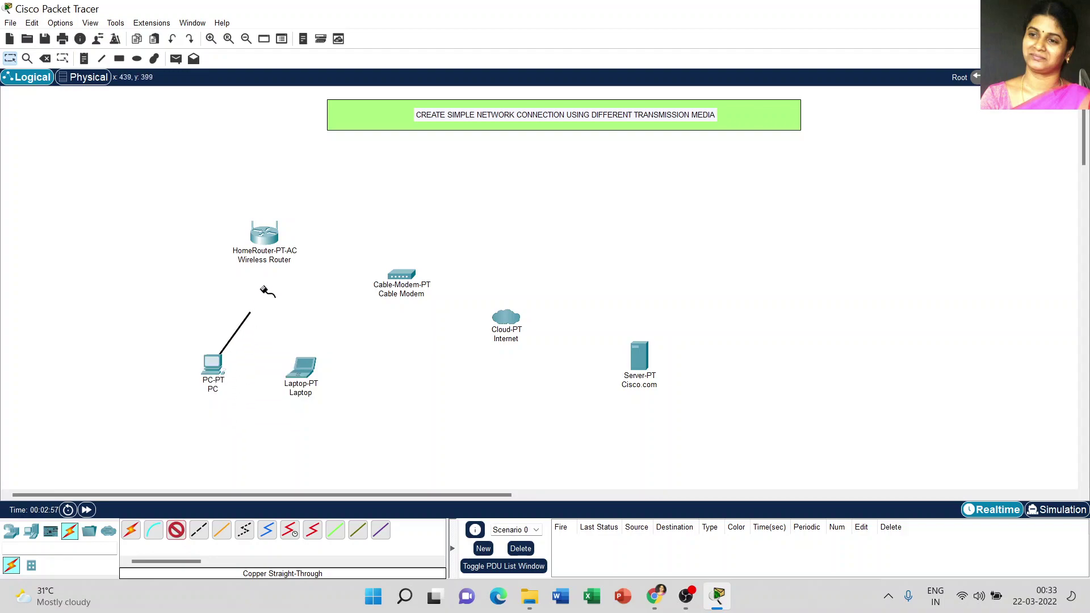
pyautogui.click(265, 234)
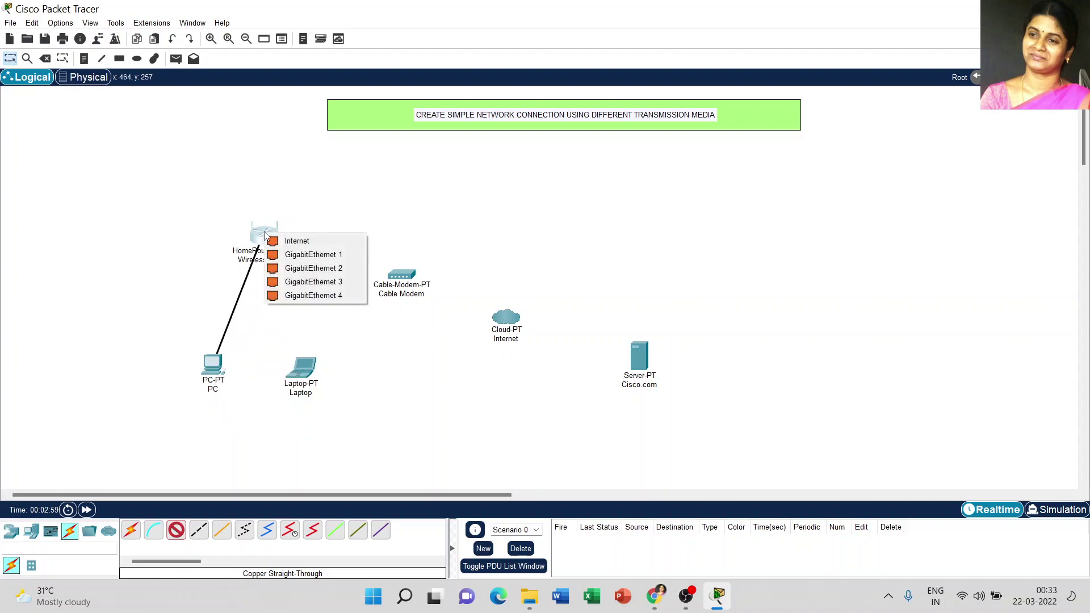
pyautogui.click(314, 255)
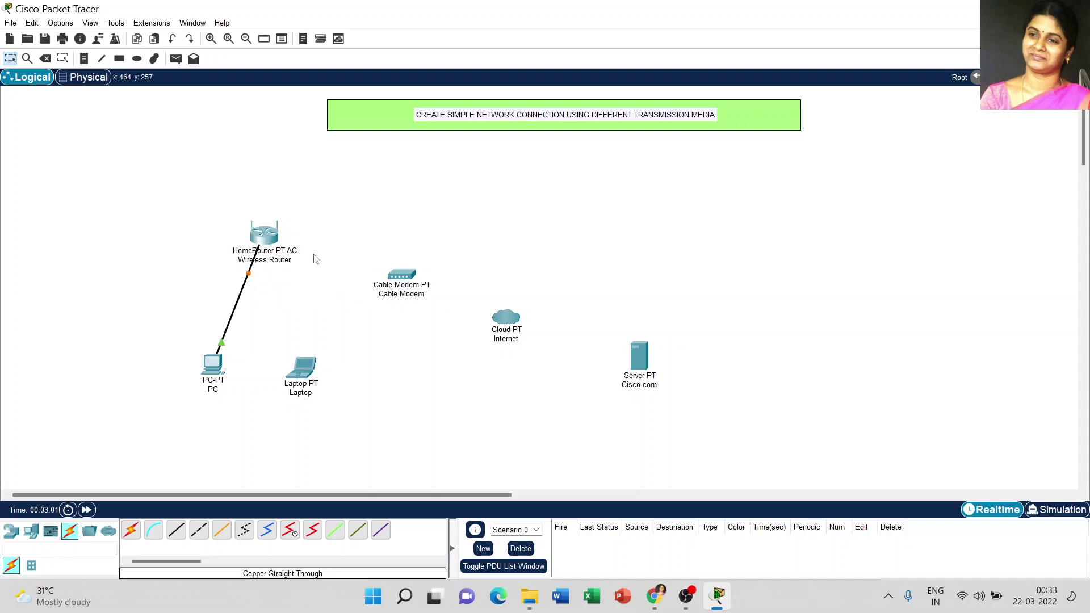
# - Connect the wireless router's Internet port to Port 1 of the cable modem with a copper straight-through cable
pyautogui.click(176, 534)
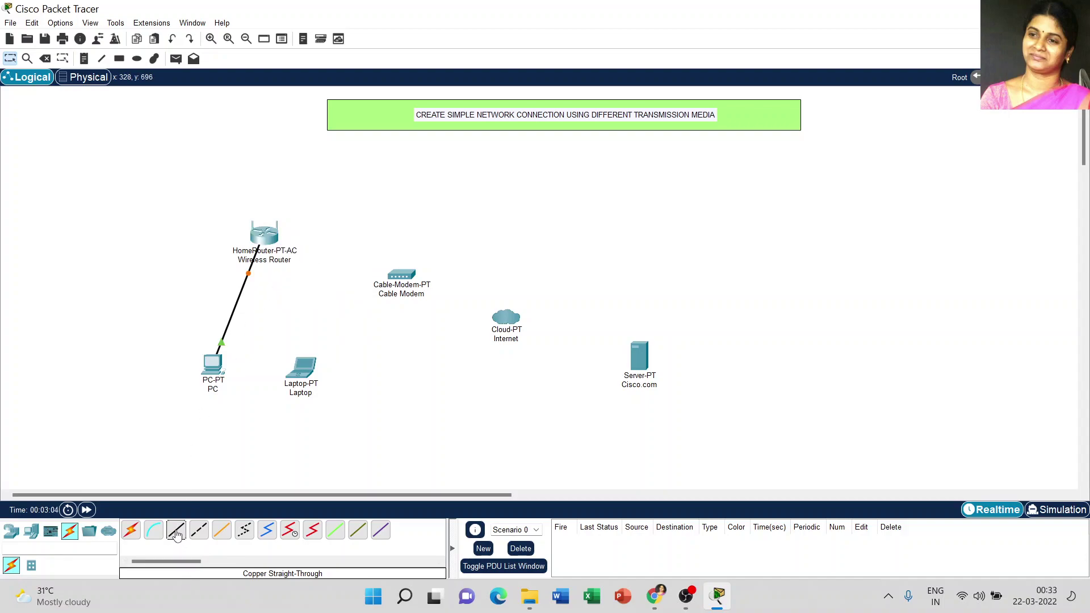
pyautogui.click(266, 238)
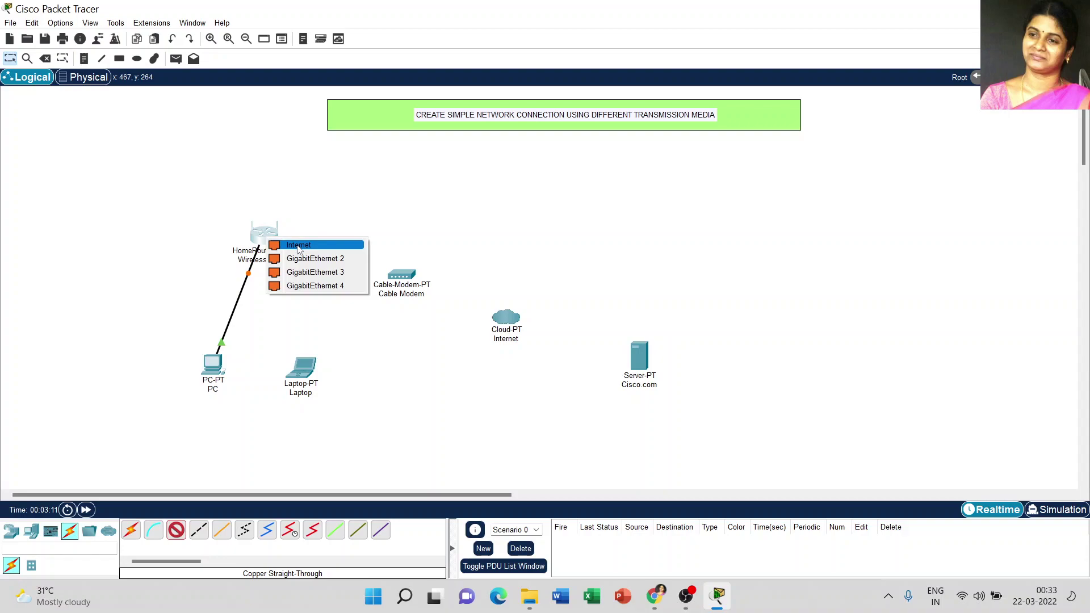
pyautogui.click(323, 245)
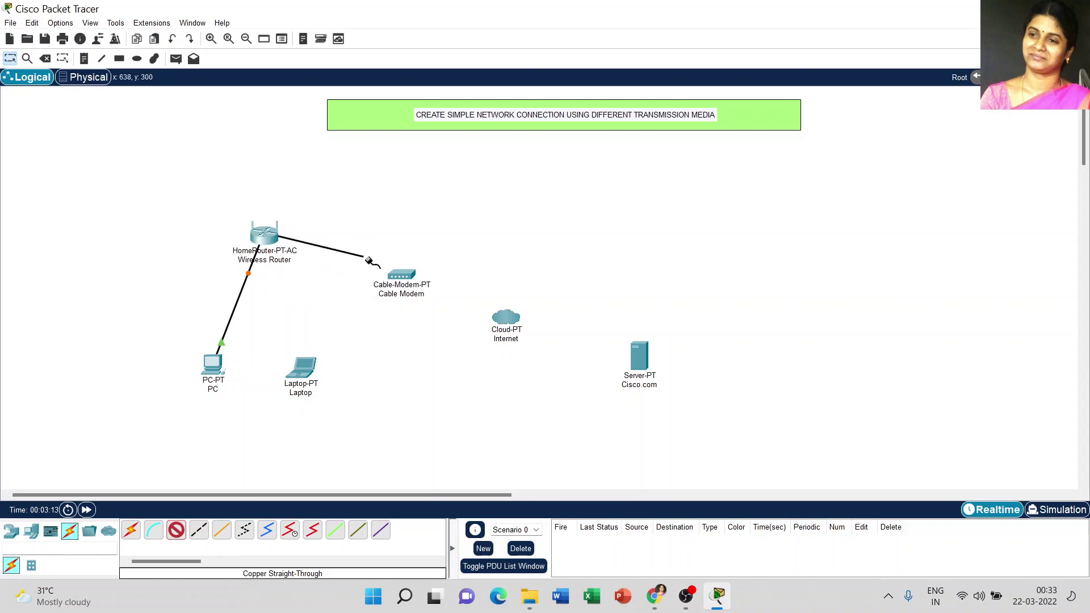
pyautogui.click(405, 277)
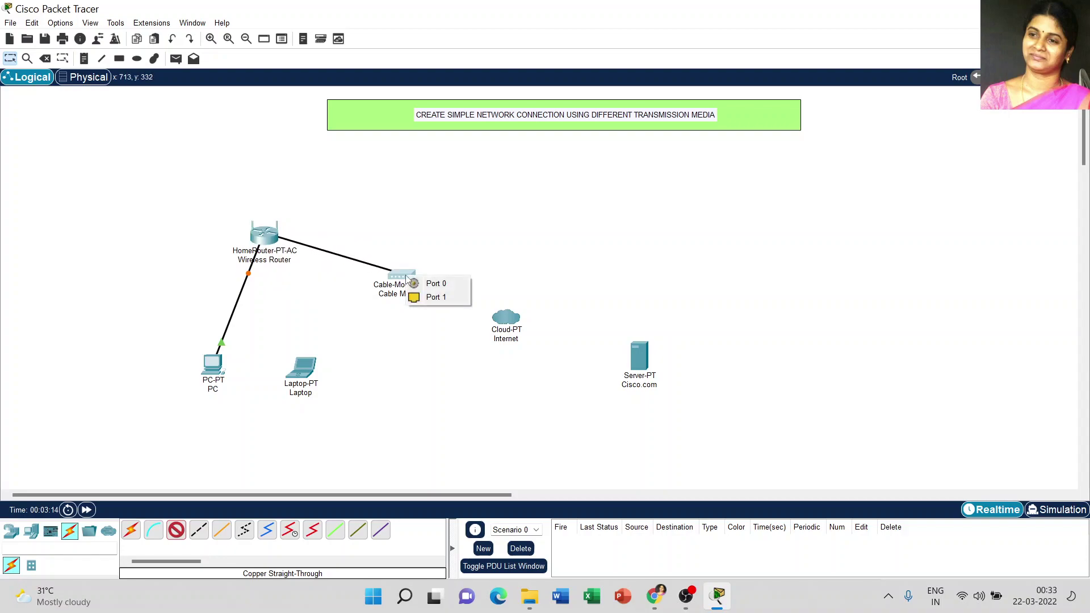
pyautogui.click(426, 299)
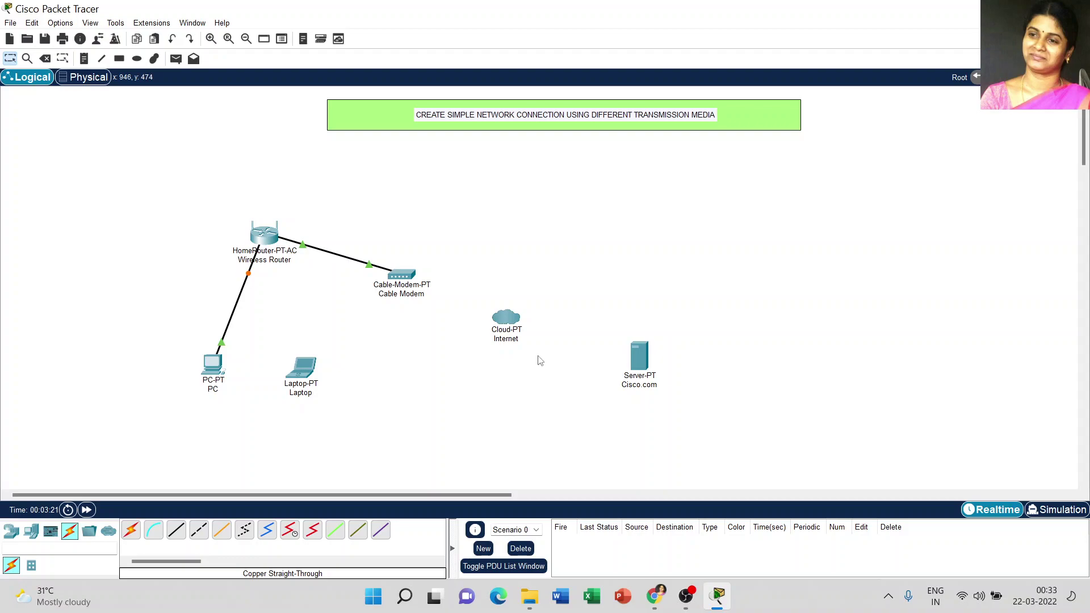
# - Connect Port 0 of the cable modem to the Internet cloud's Coaxial7 port with a coaxial cable
pyautogui.click(266, 532)
pyautogui.click(402, 277)
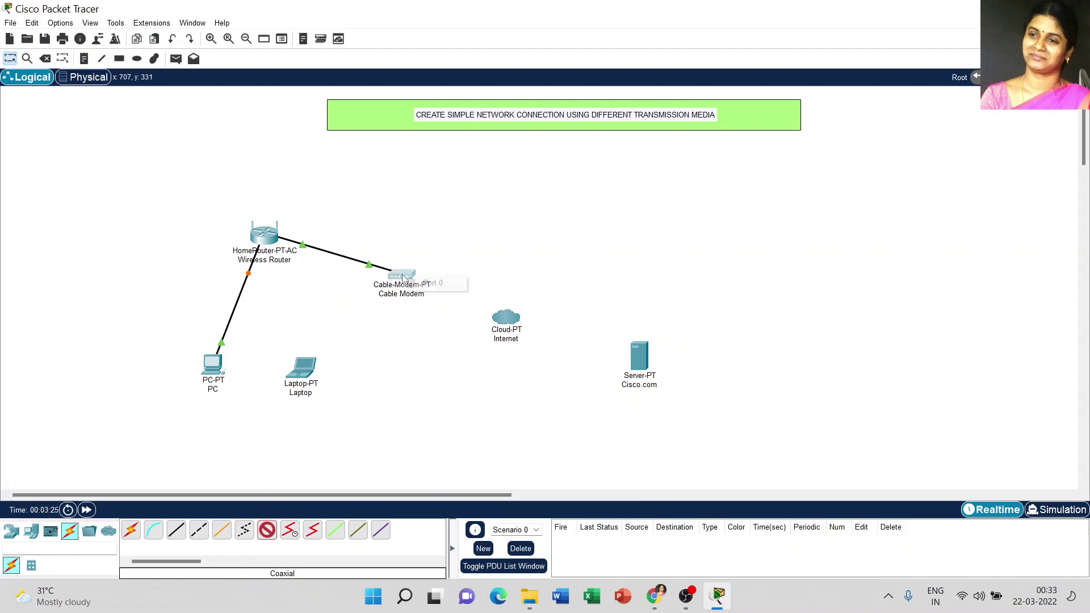
pyautogui.click(429, 284)
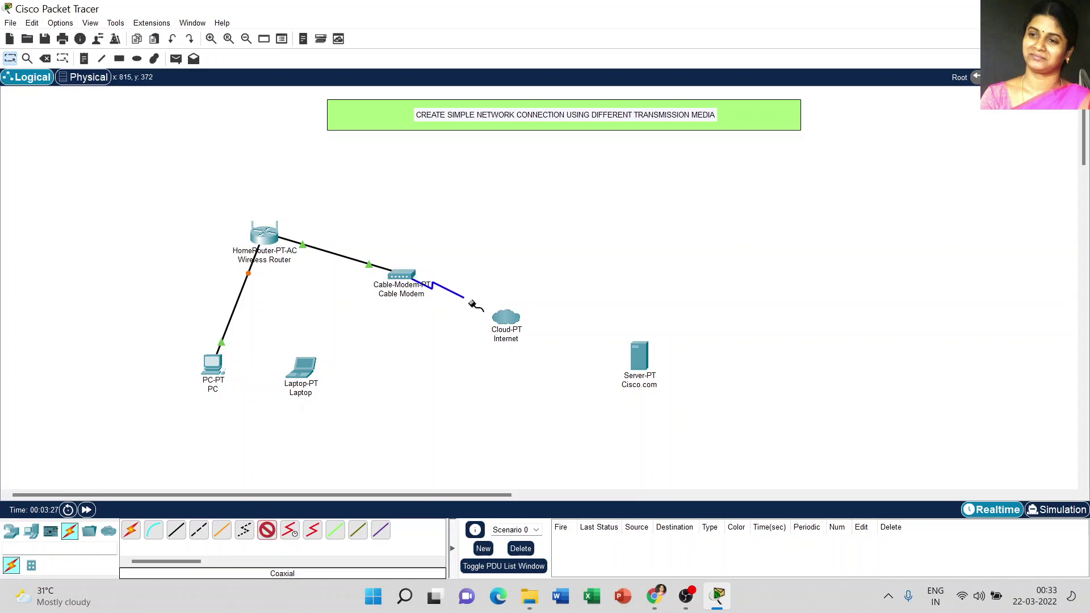
pyautogui.click(508, 324)
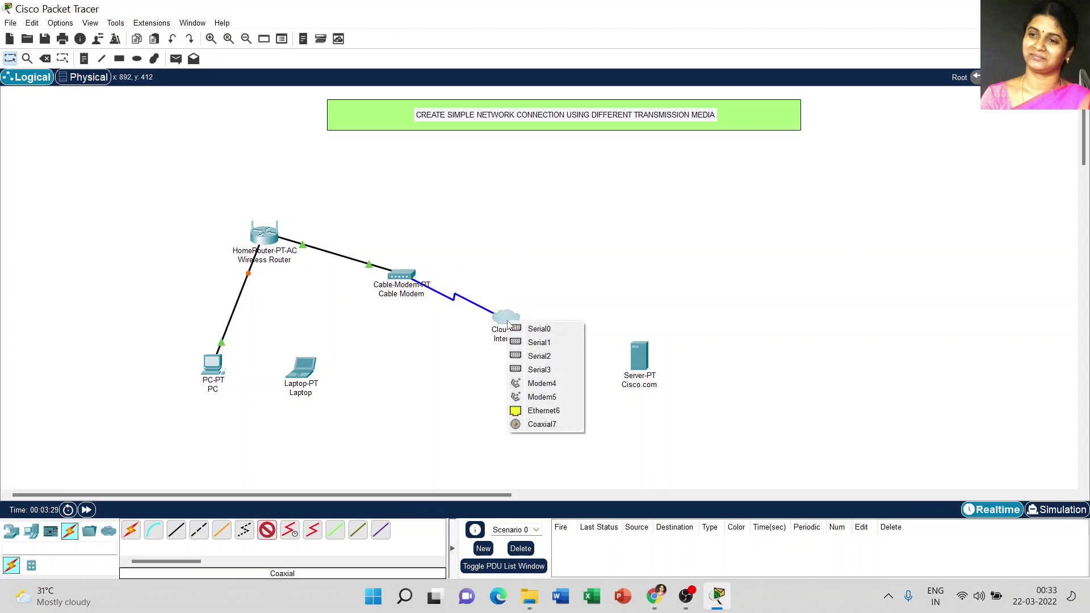
pyautogui.click(542, 425)
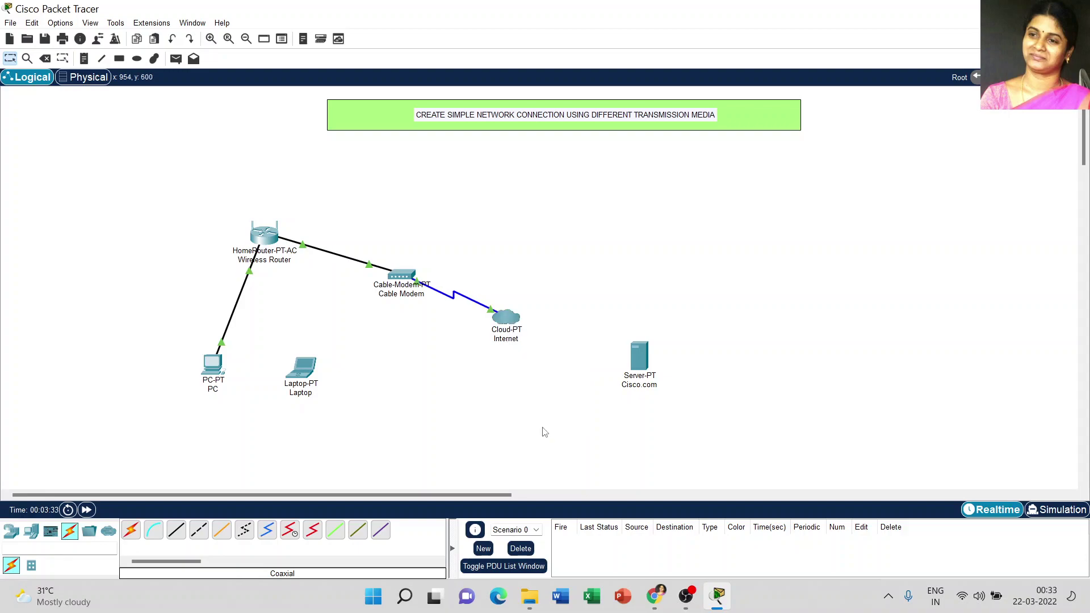
# - Connect the Internet cloud's Ethernet6 port to the Cisco.com server with a copper straight-through cable
pyautogui.click(177, 534)
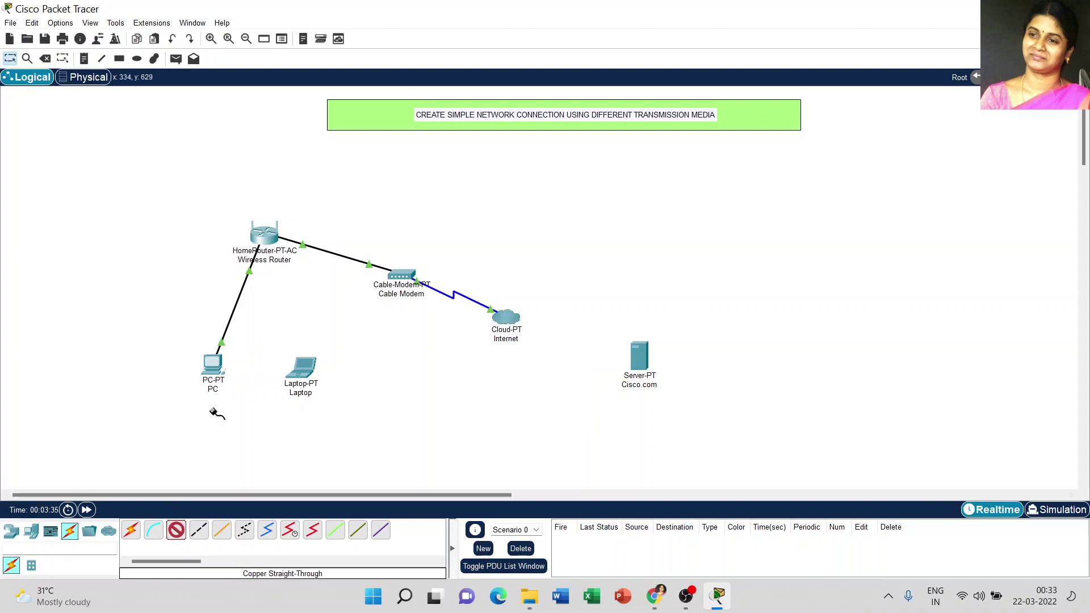
pyautogui.click(513, 323)
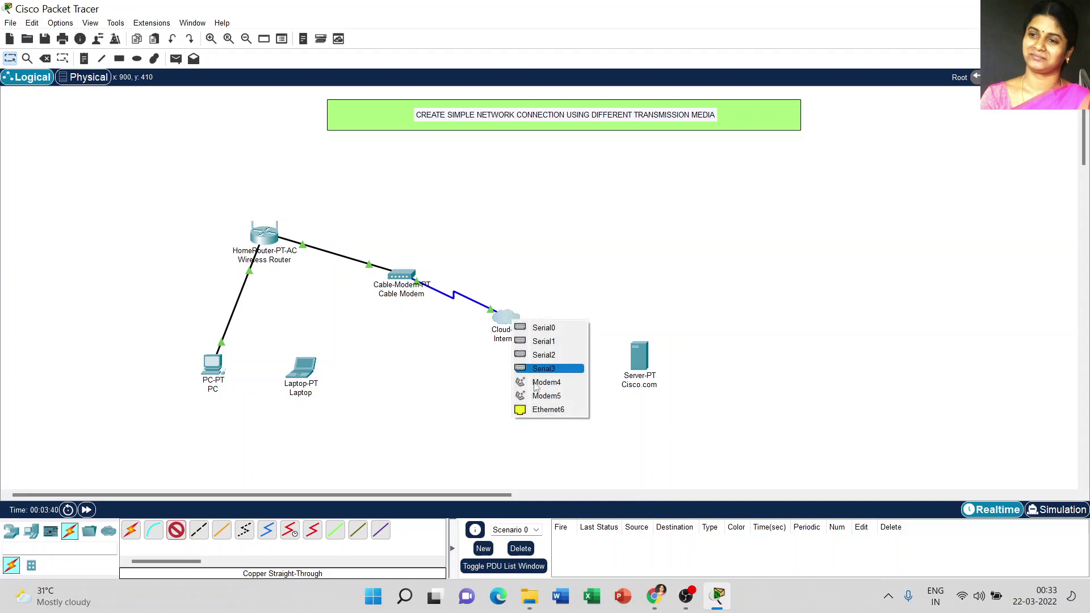
pyautogui.click(547, 409)
pyautogui.click(645, 358)
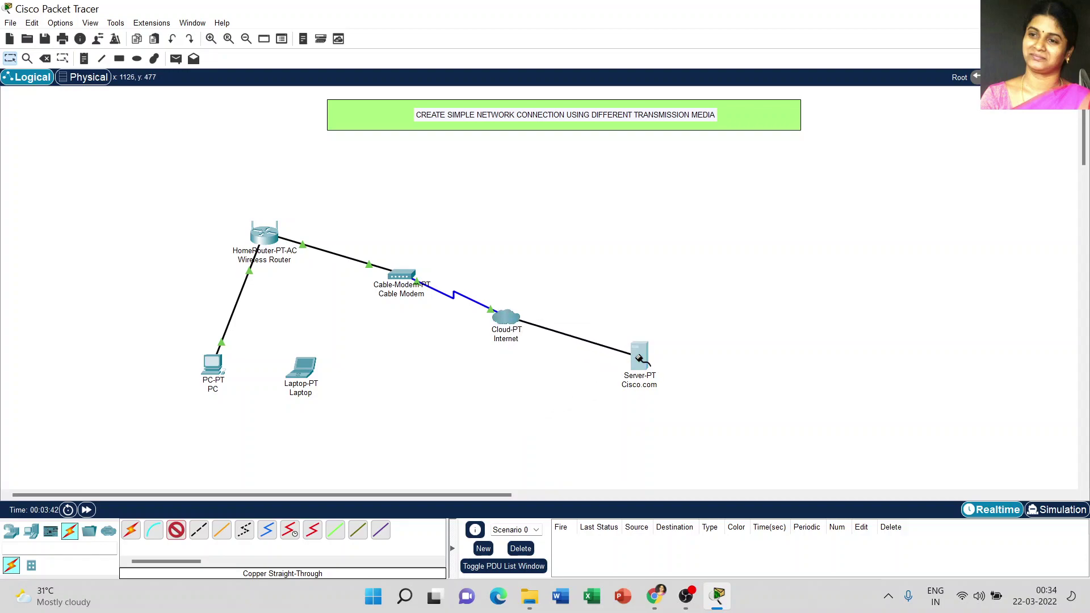
pyautogui.click(647, 360)
pyautogui.click(665, 368)
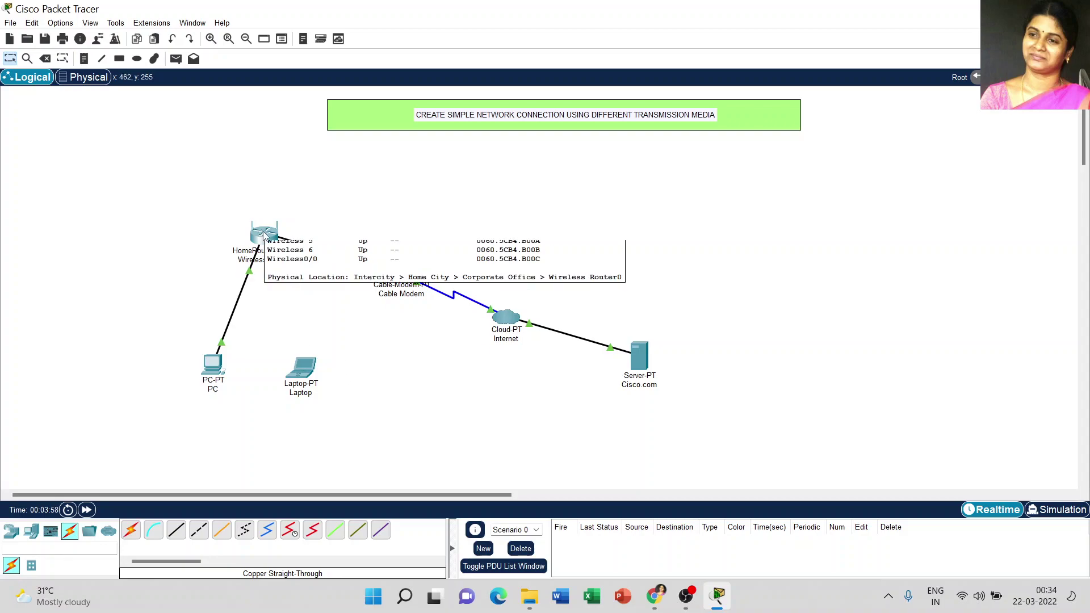
# - Set the wireless router's 2.4 GHz network name (SSID) to the network owner's first name and save the settings
pyautogui.click(264, 236)
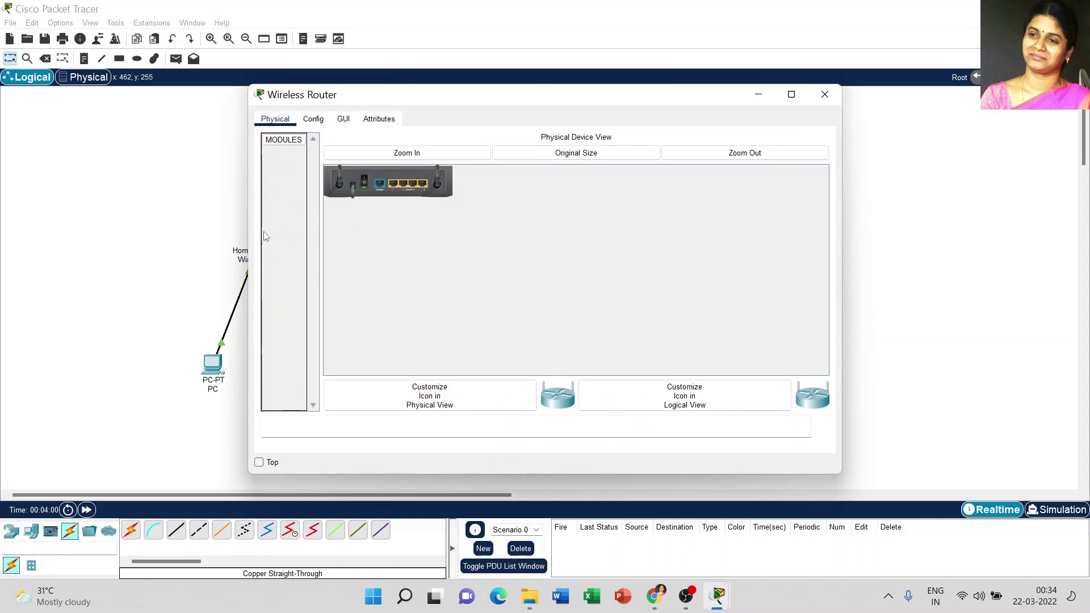
pyautogui.click(343, 123)
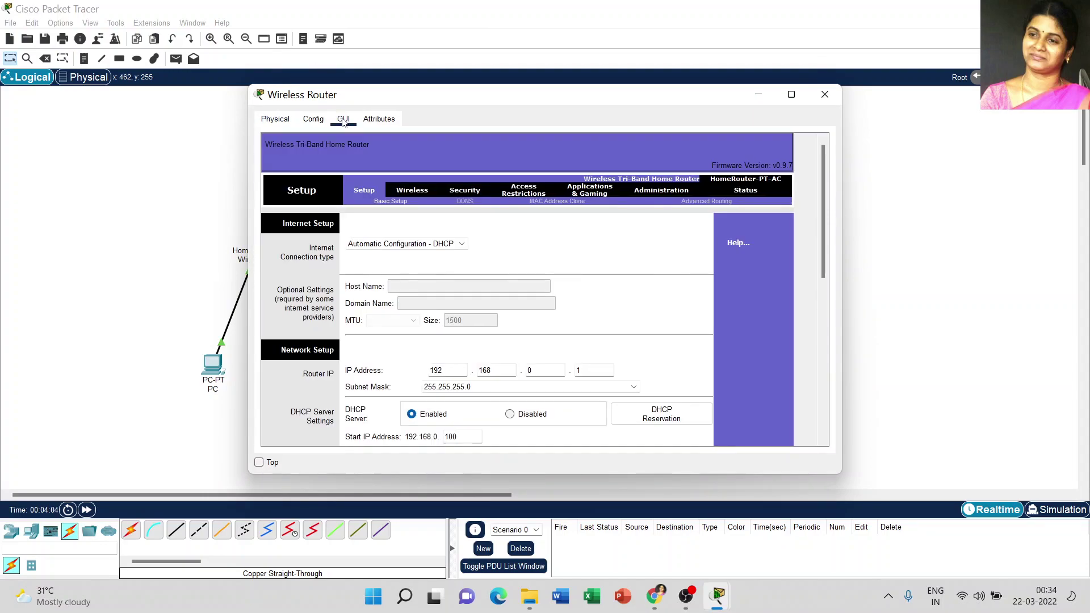
pyautogui.click(410, 192)
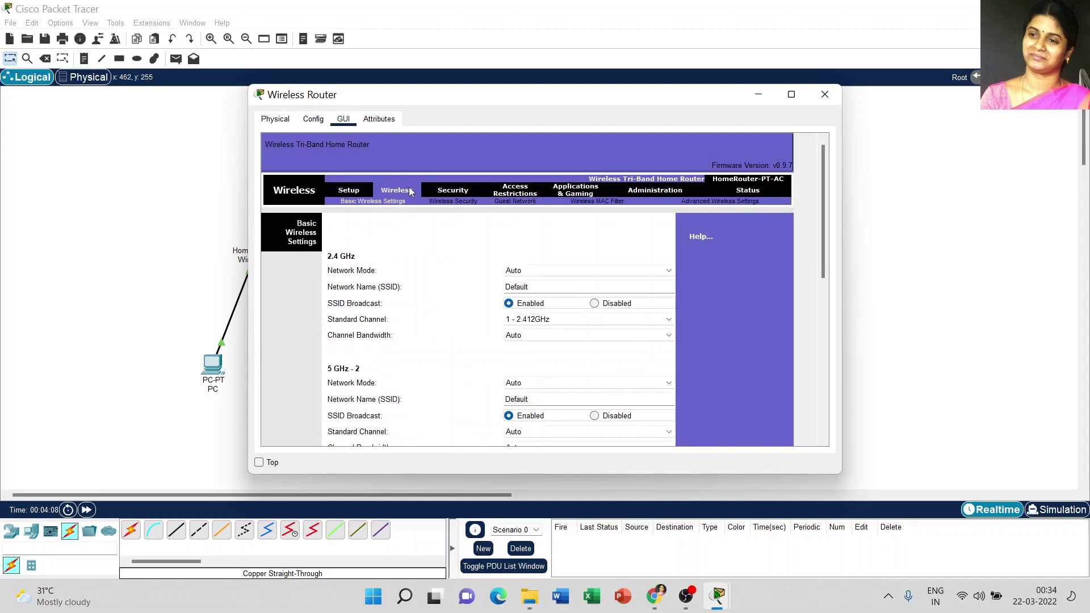
pyautogui.click(550, 286)
pyautogui.press('BackSpace')
pyautogui.press('BackSpace')
pyautogui.press('BackSpace')
pyautogui.press('BackSpace')
pyautogui.press('BackSpace')
pyautogui.press('BackSpace')
pyautogui.press('BackSpace')
pyautogui.write('SUTHA')
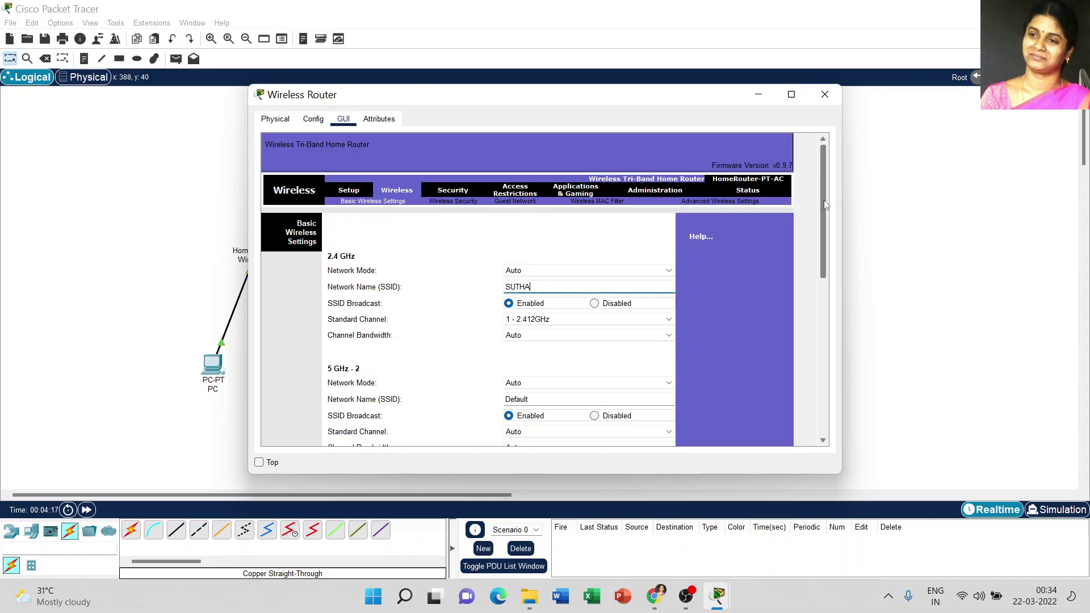
pyautogui.moveTo(824, 205); pyautogui.dragTo(812, 375)
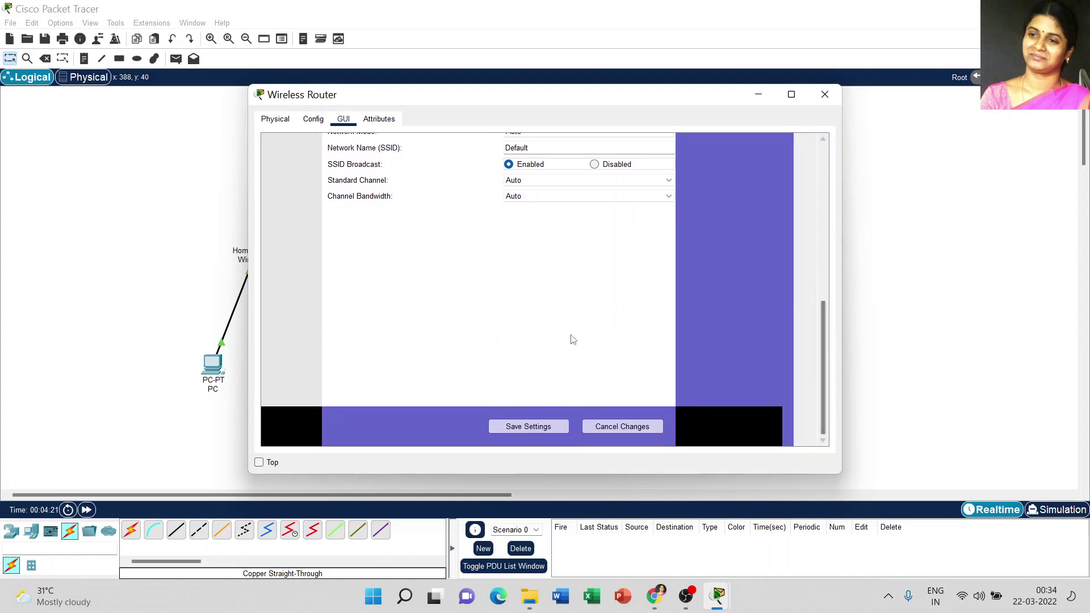
pyautogui.click(552, 430)
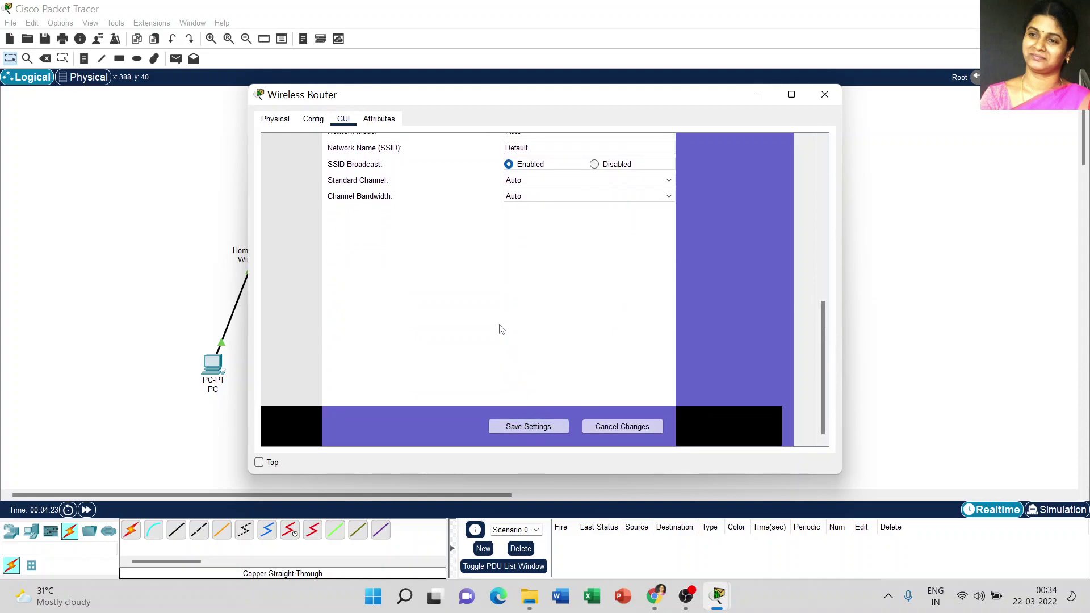
# - Set the wireless router's Static DNS 1 to 208.67.220.220 in its basic setup, save the settings and close the router
pyautogui.moveTo(824, 366); pyautogui.dragTo(822, 207)
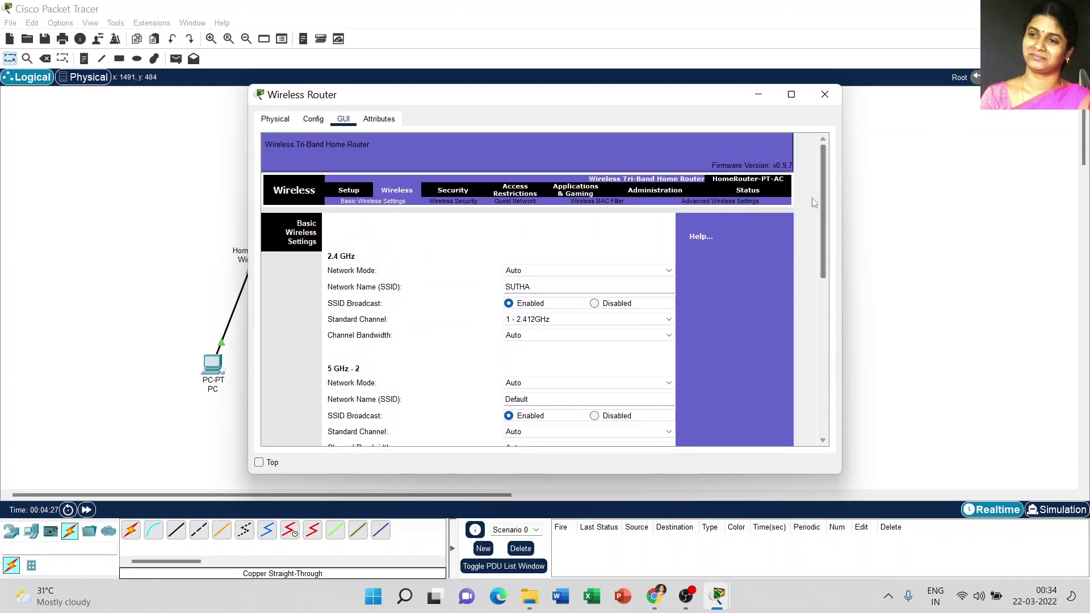
pyautogui.click(348, 192)
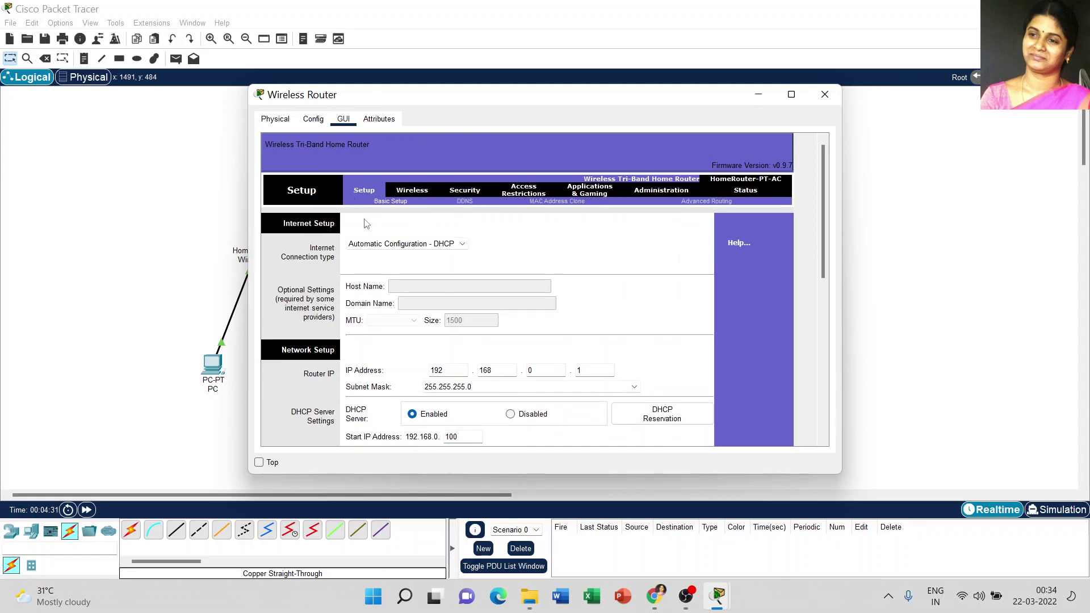
pyautogui.moveTo(819, 187); pyautogui.dragTo(817, 289)
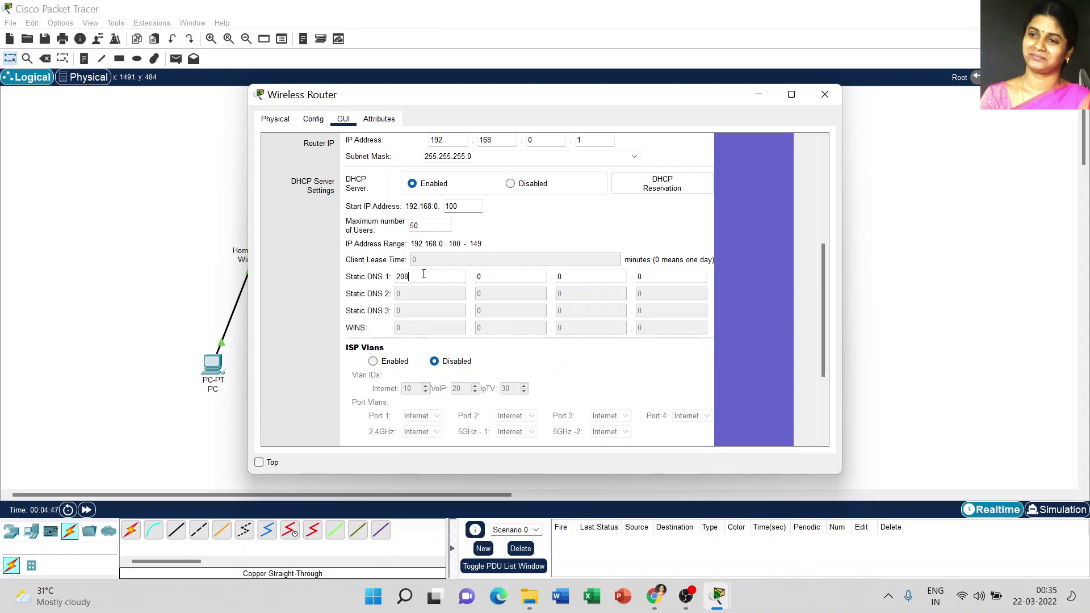
pyautogui.press('Tab')
pyautogui.press('Tab')
pyautogui.write('220')
pyautogui.press('Tab')
pyautogui.write('20')
pyautogui.scroll(-4, 820, 265)
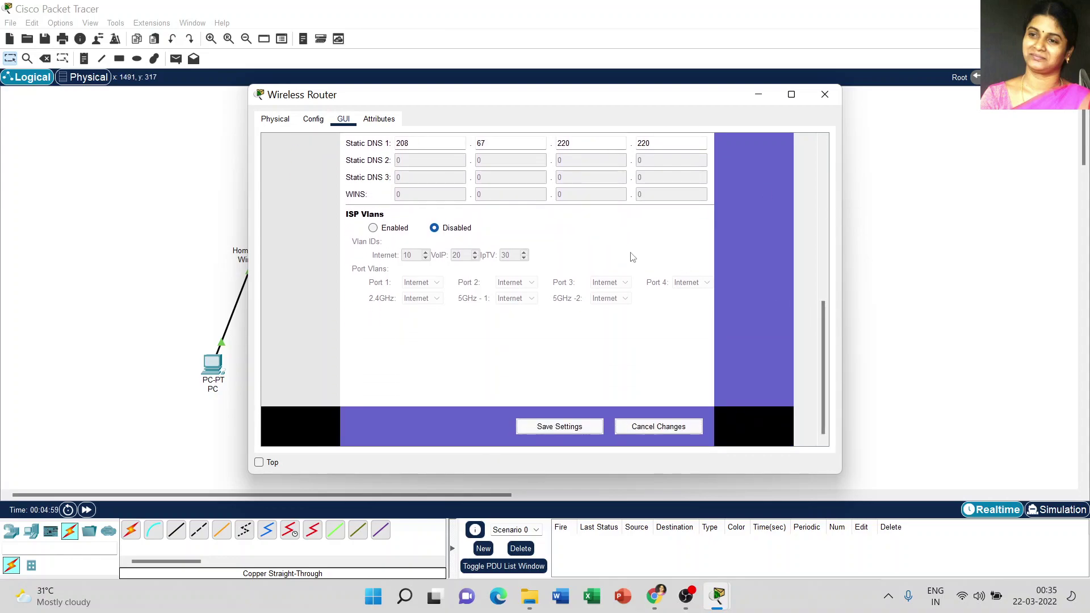
pyautogui.click(562, 430)
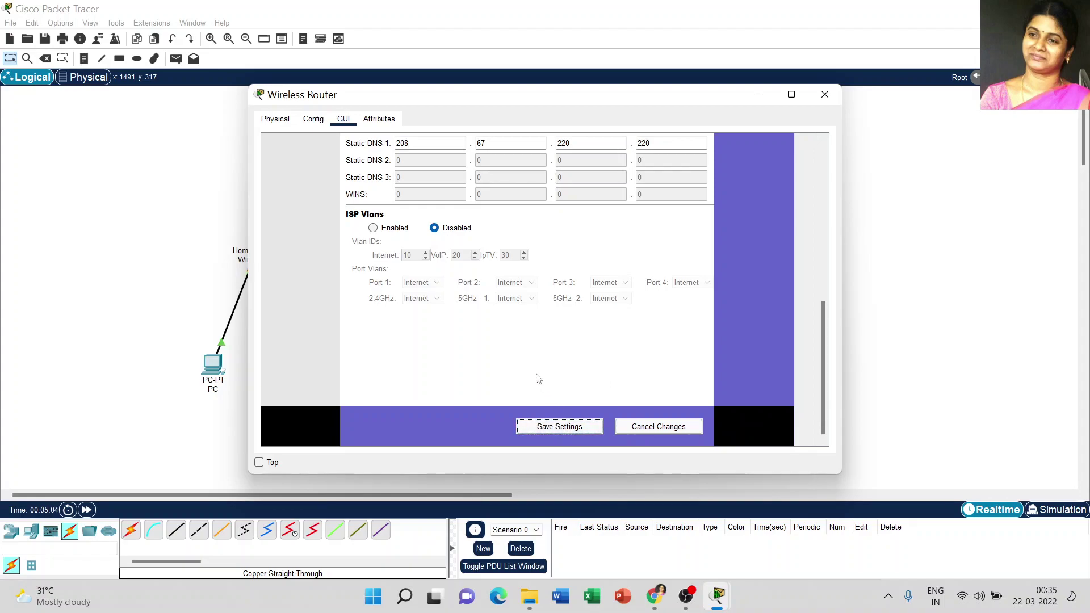
pyautogui.click(824, 94)
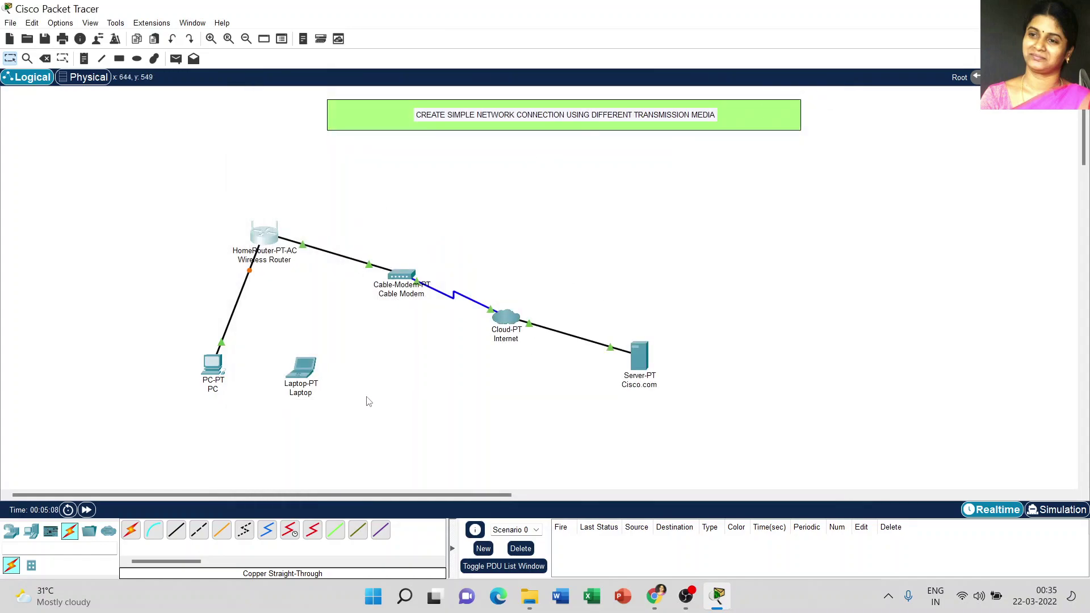
# - Replace the laptop's Ethernet module with the WPC300N wireless module and power the laptop on
pyautogui.click(301, 368)
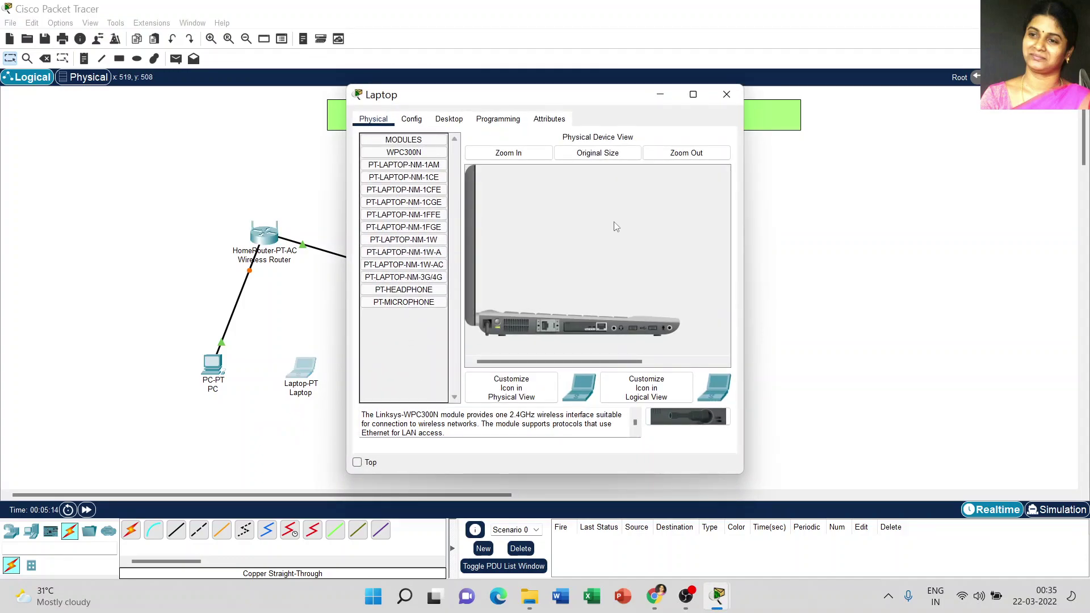
pyautogui.click(416, 151)
pyautogui.moveTo(586, 332); pyautogui.dragTo(693, 421)
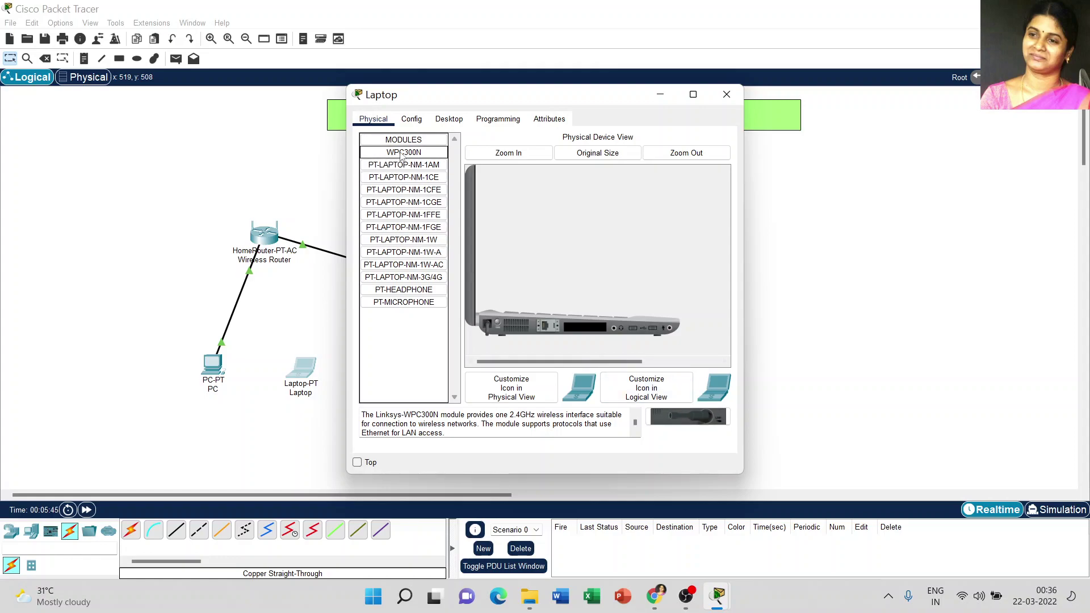
pyautogui.moveTo(413, 154); pyautogui.dragTo(588, 332)
pyautogui.click(497, 322)
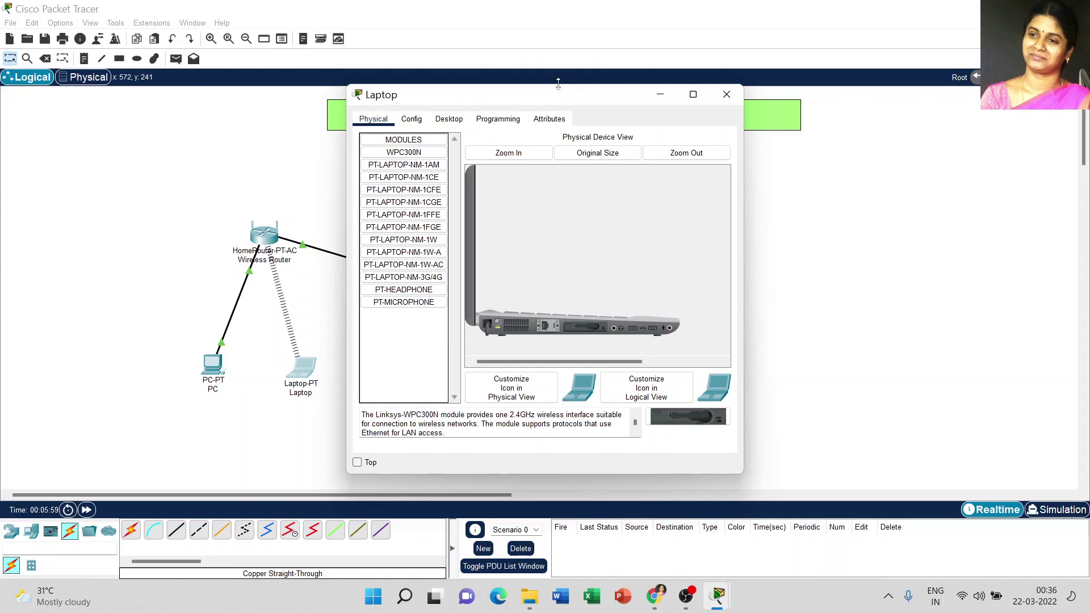
# - Connect the laptop to the wireless router's renamed 2.4 GHz network through PC Wireless and close the laptop
pyautogui.moveTo(558, 93); pyautogui.dragTo(657, 93)
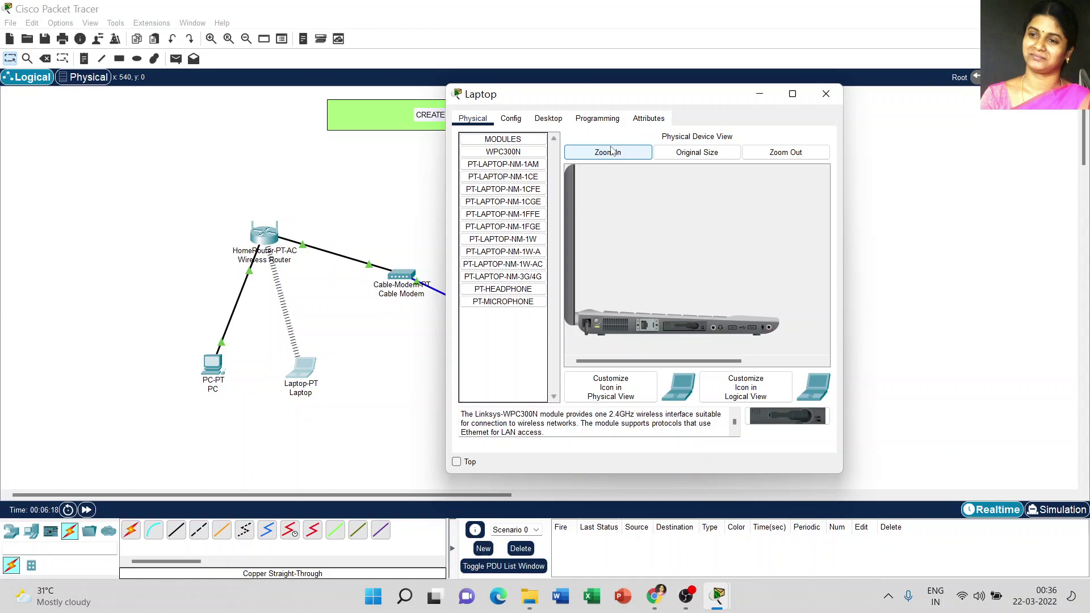
pyautogui.click(556, 123)
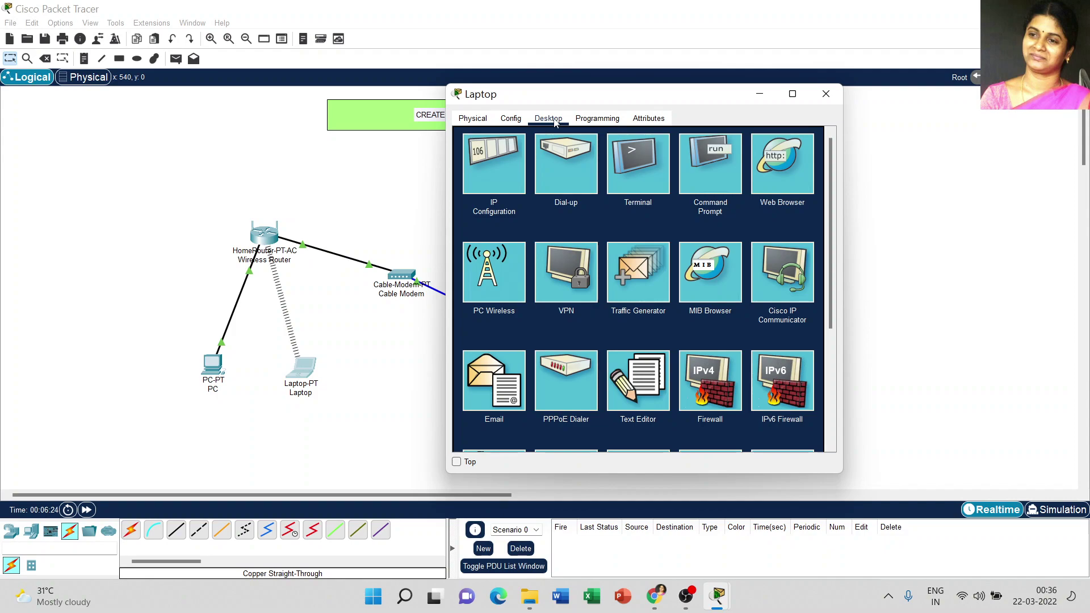
pyautogui.click(492, 292)
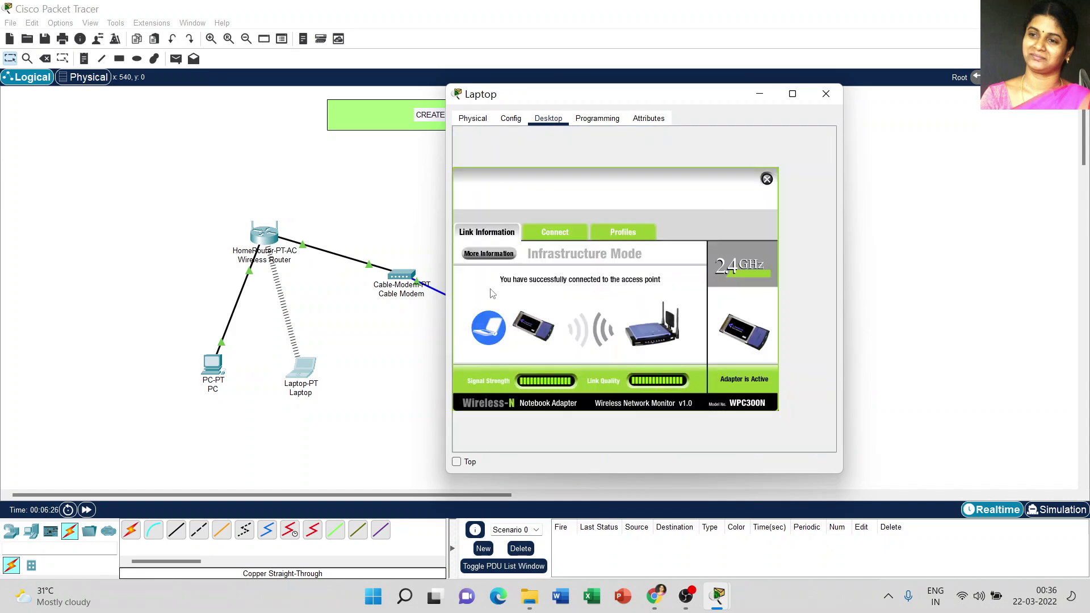
pyautogui.click(552, 237)
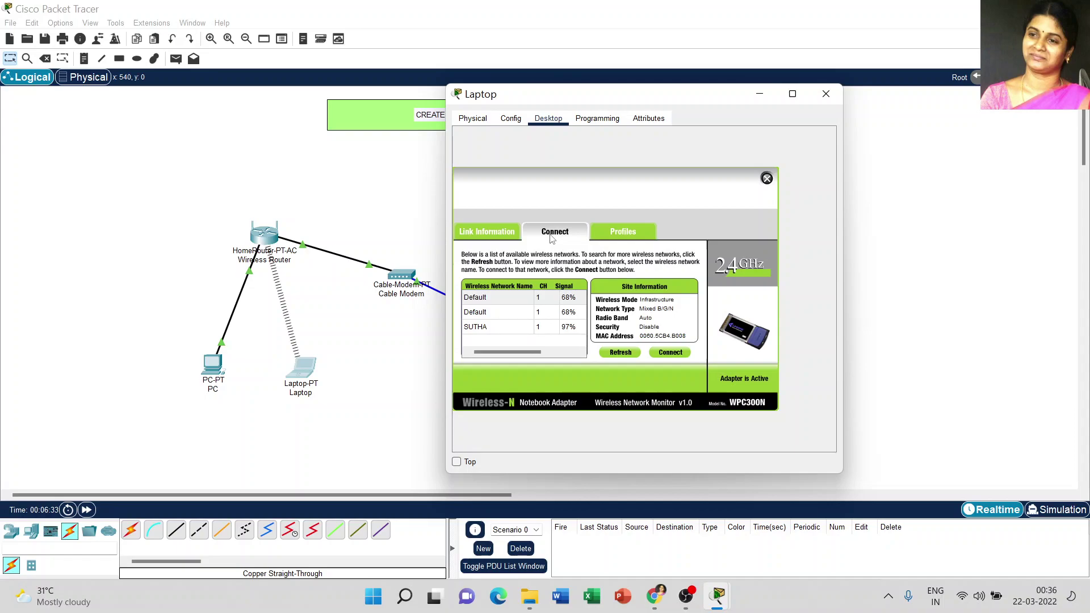
pyautogui.click(508, 330)
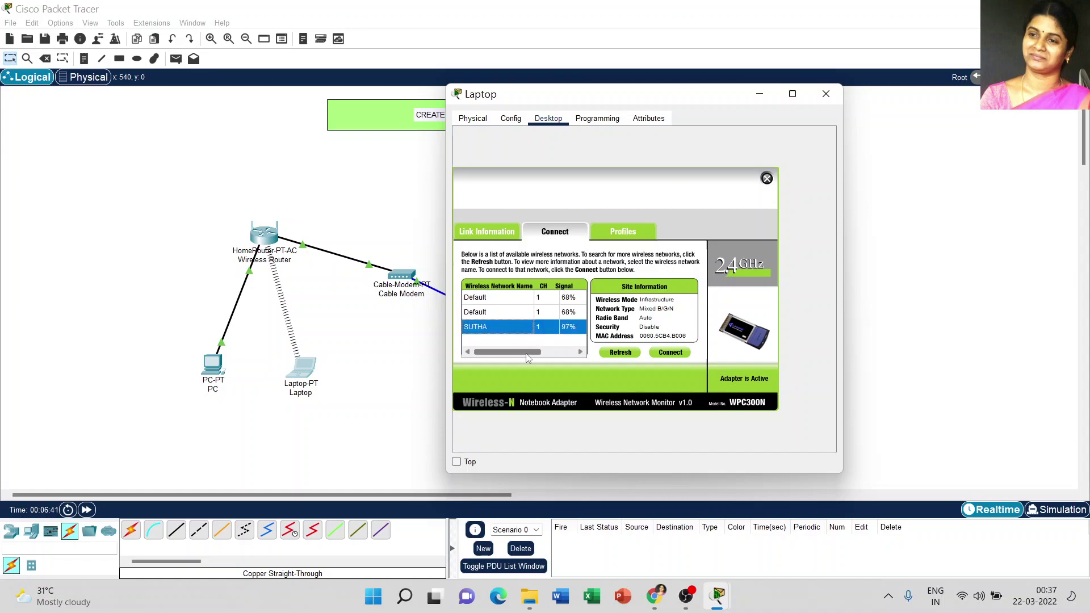
pyautogui.click(671, 352)
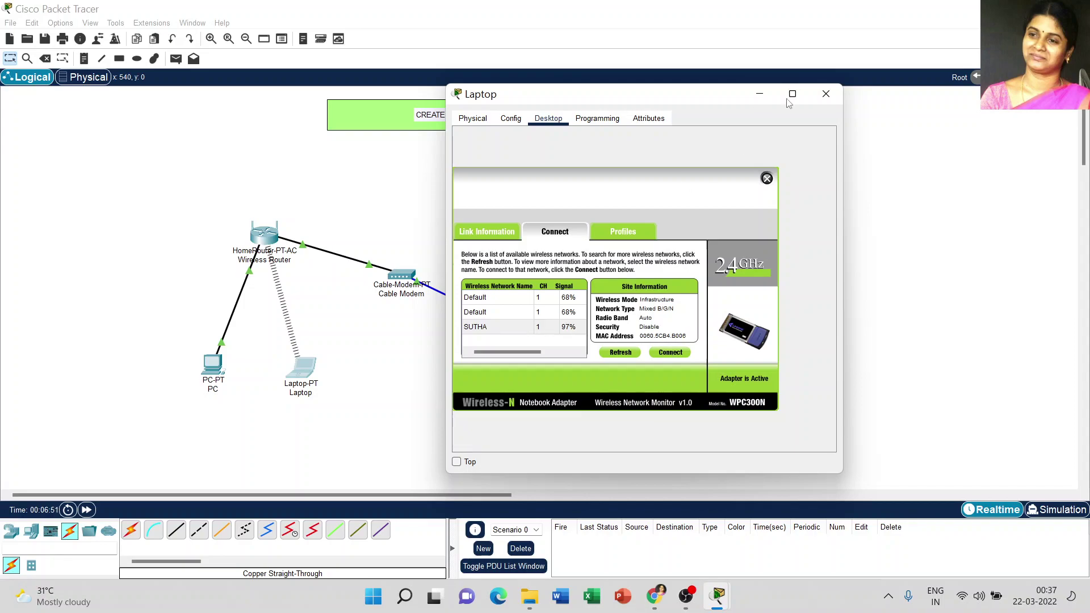
pyautogui.click(825, 94)
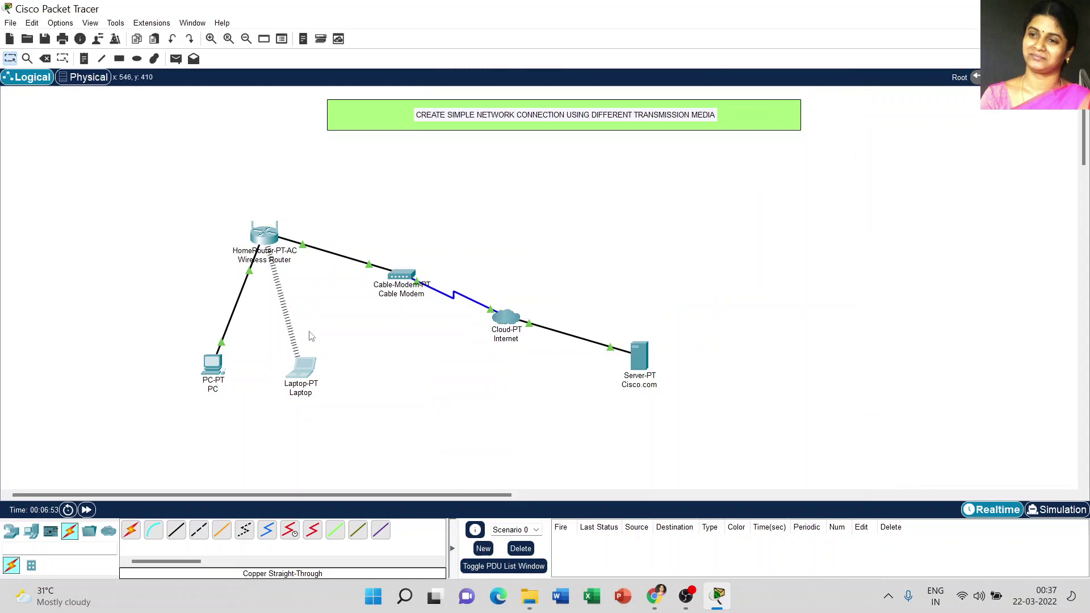
# - Set the PC's IPv4 configuration on FastEthernet0 to DHCP and close the PC
pyautogui.click(215, 370)
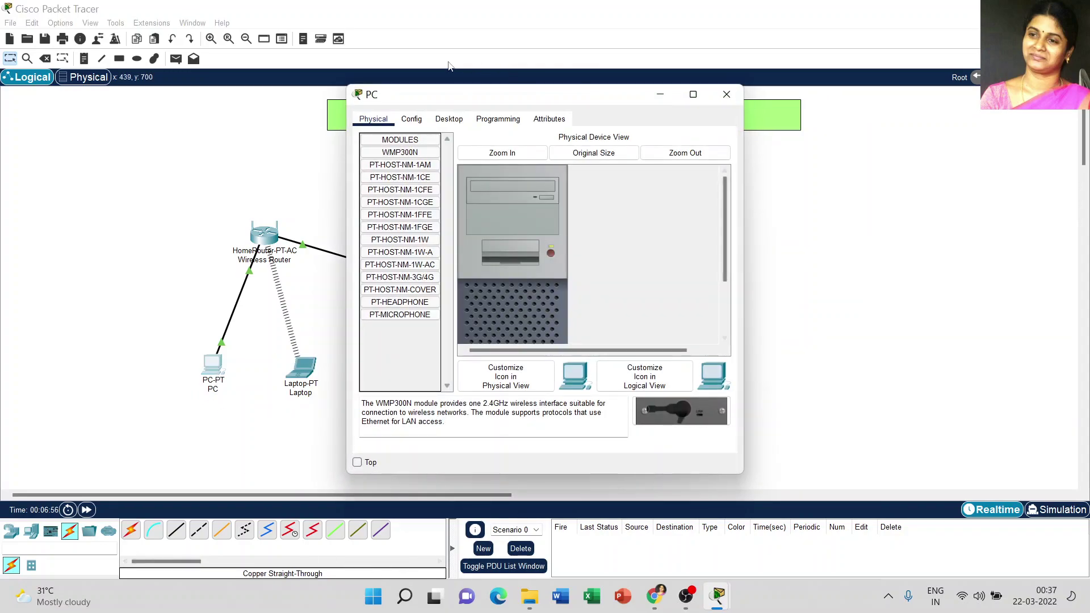
pyautogui.click(448, 119)
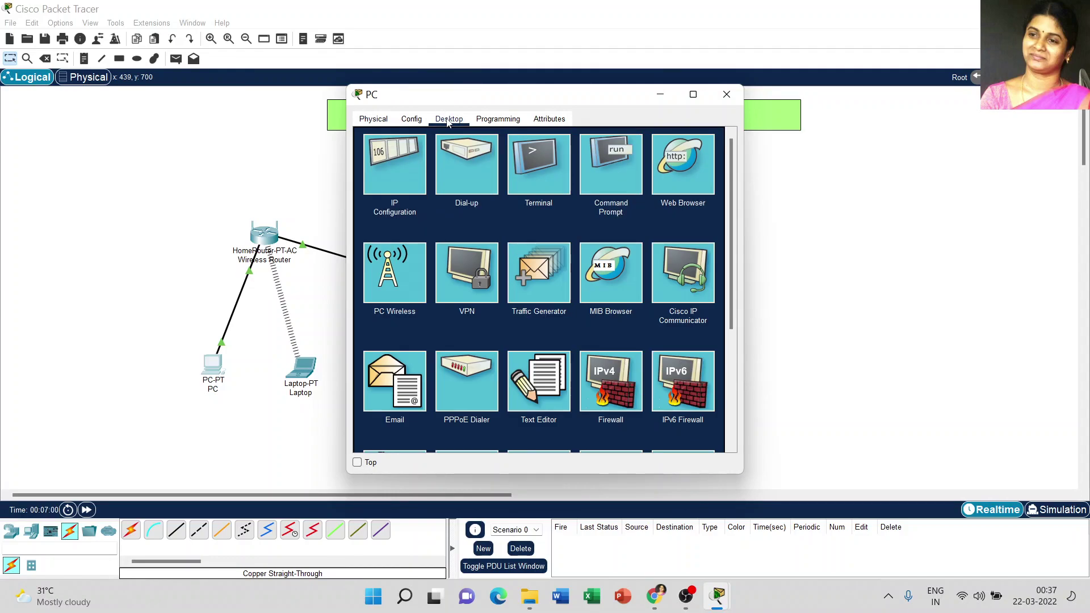
pyautogui.click(390, 180)
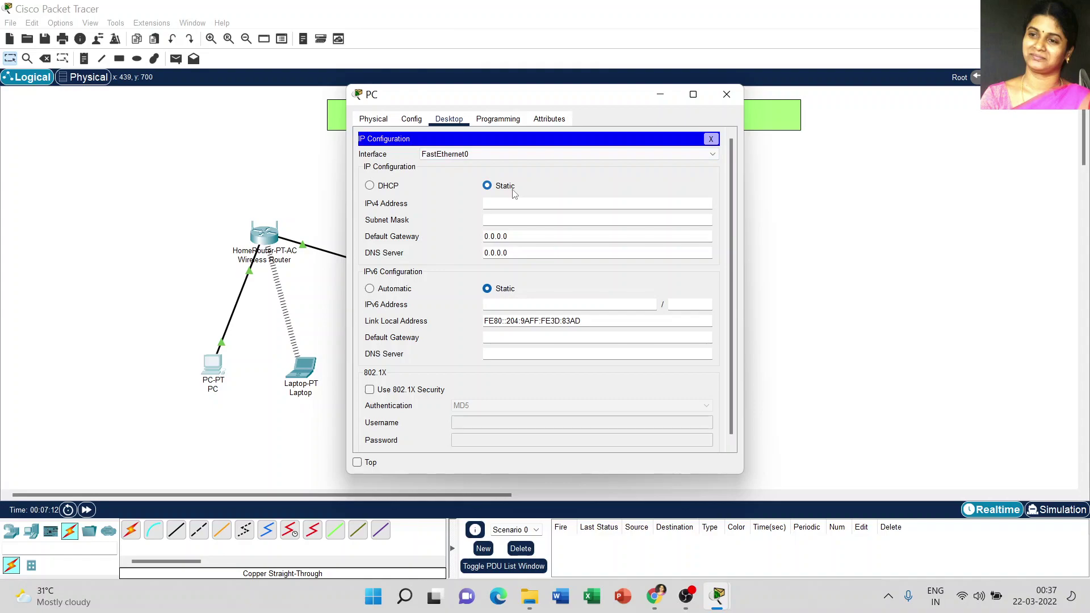
pyautogui.click(389, 189)
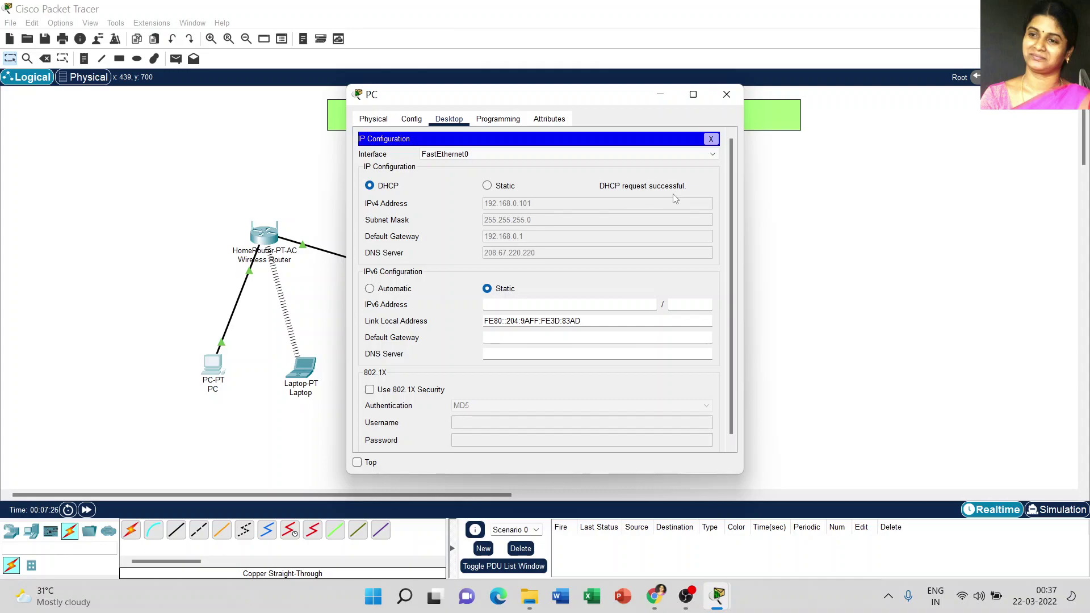
pyautogui.click(728, 95)
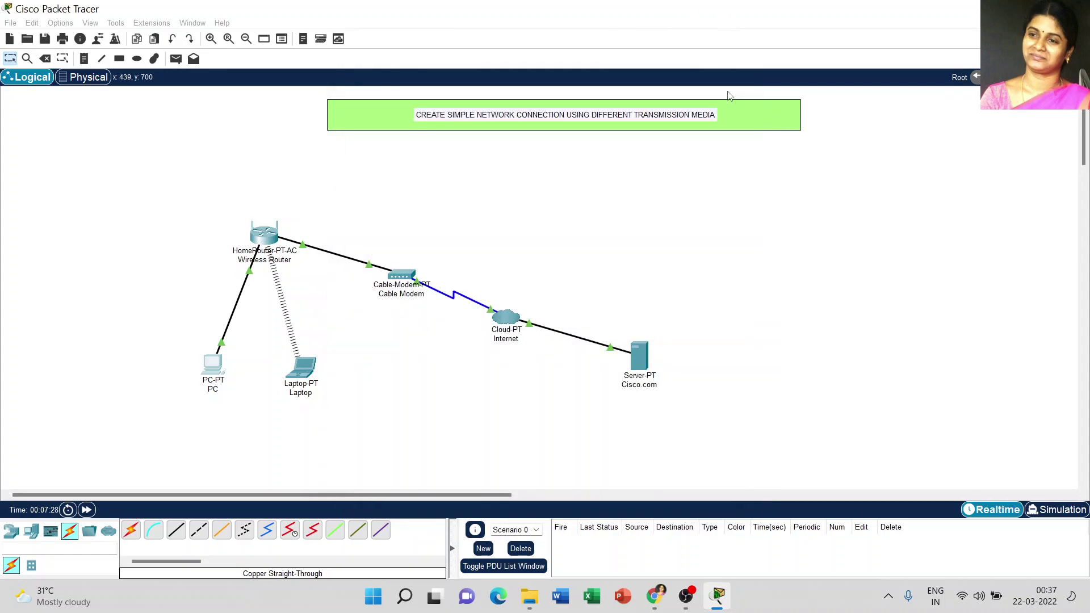
# - Run ipconfig /all in the PC's Command Prompt, page through the full output to check its addressing, and close the PC
pyautogui.click(215, 368)
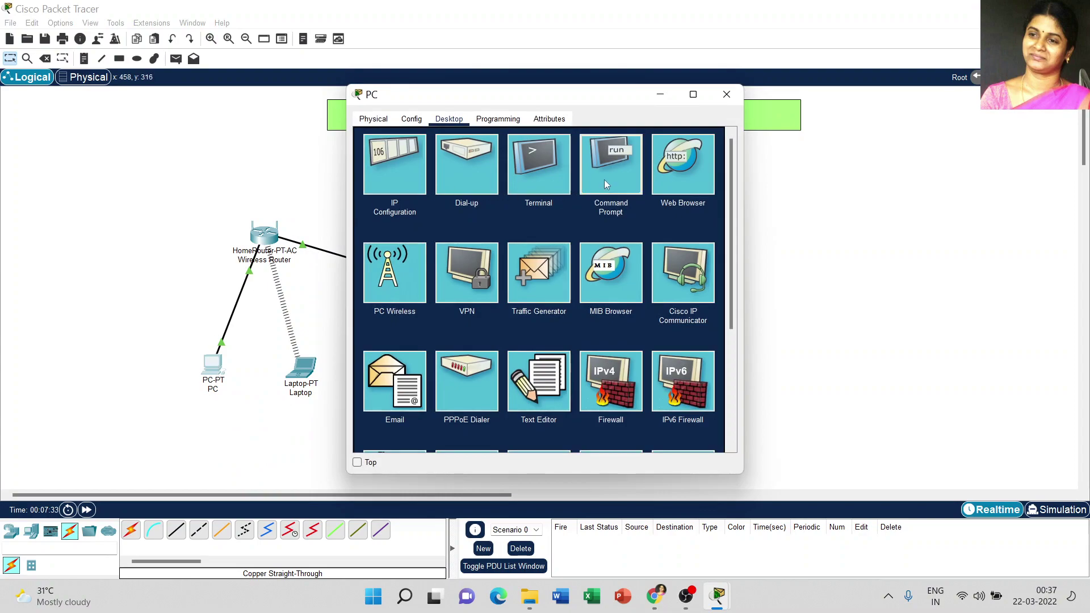
pyautogui.click(604, 179)
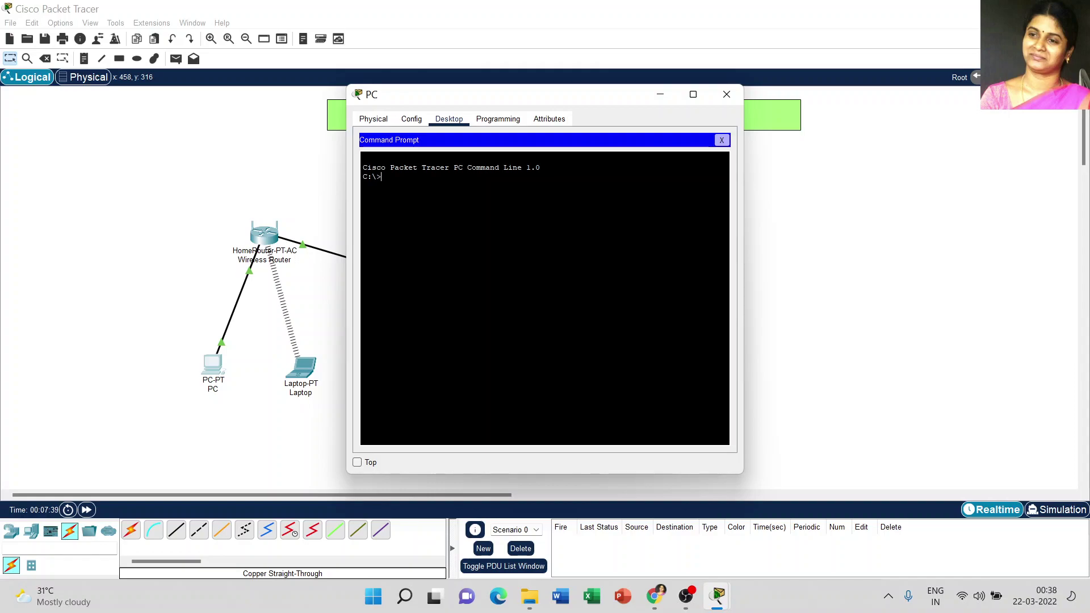
pyautogui.write('ipconfig /all')
pyautogui.press('Return')
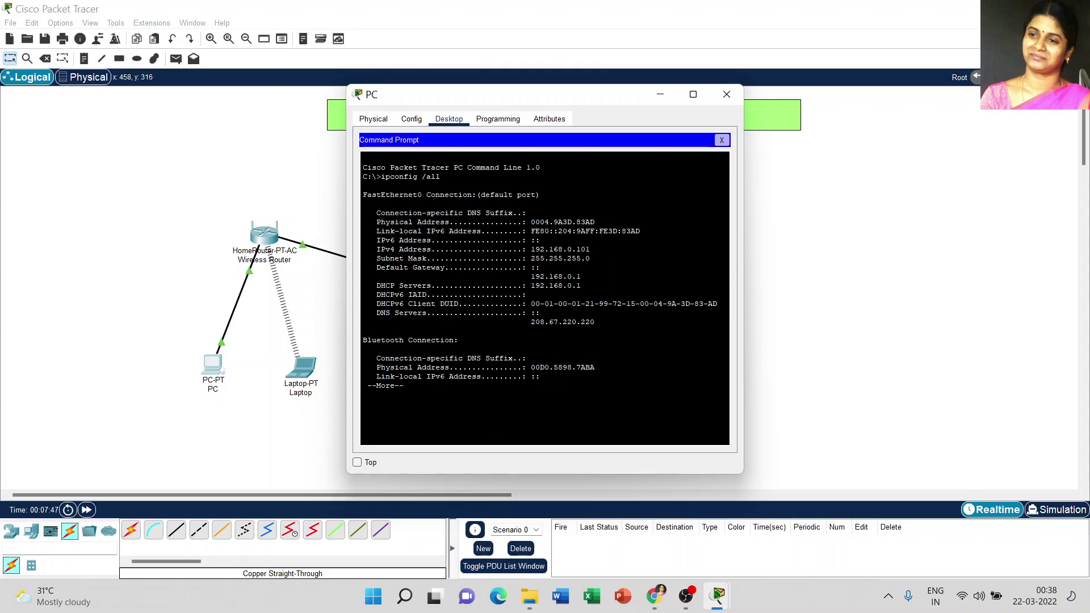
pyautogui.press('Return')
pyautogui.press('Return')
pyautogui.press('Return')
pyautogui.press('Return')
pyautogui.press('Return')
pyautogui.press('Return')
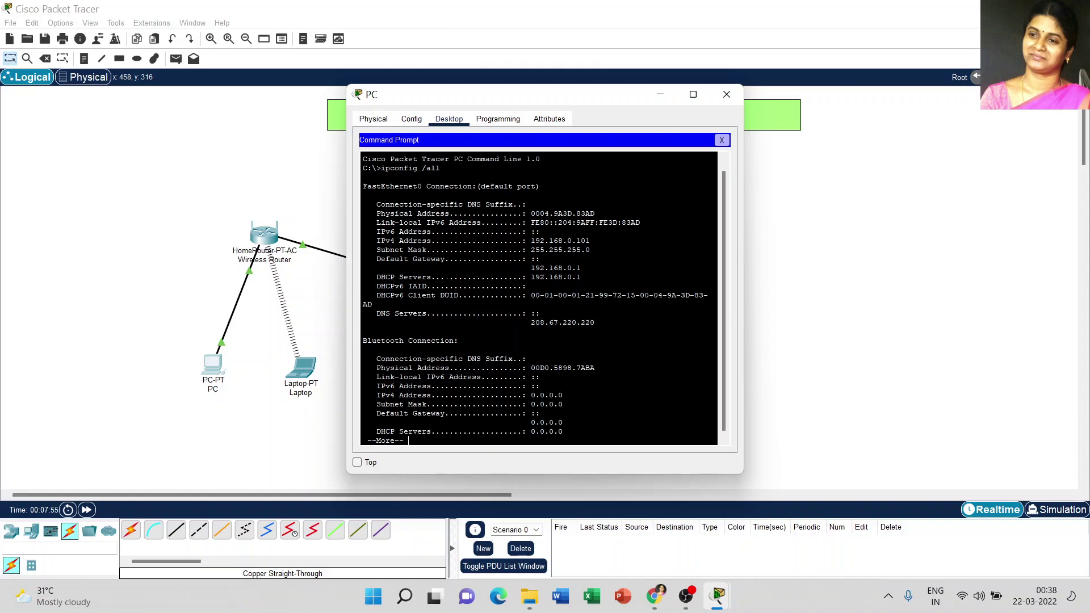
pyautogui.press('Return')
pyautogui.press('Return')
pyautogui.press('Return')
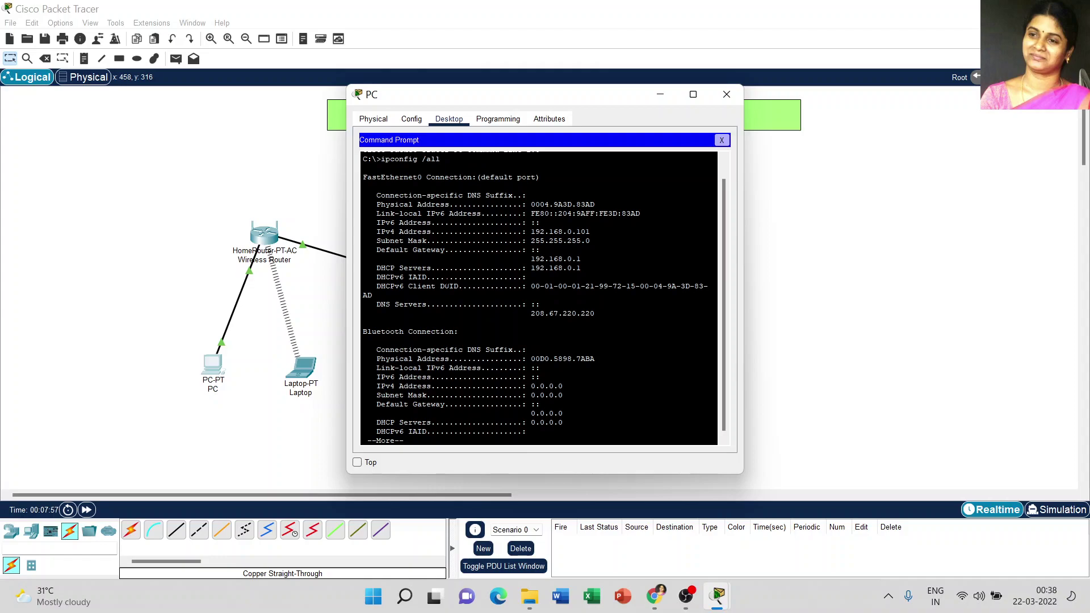
pyautogui.press('Return')
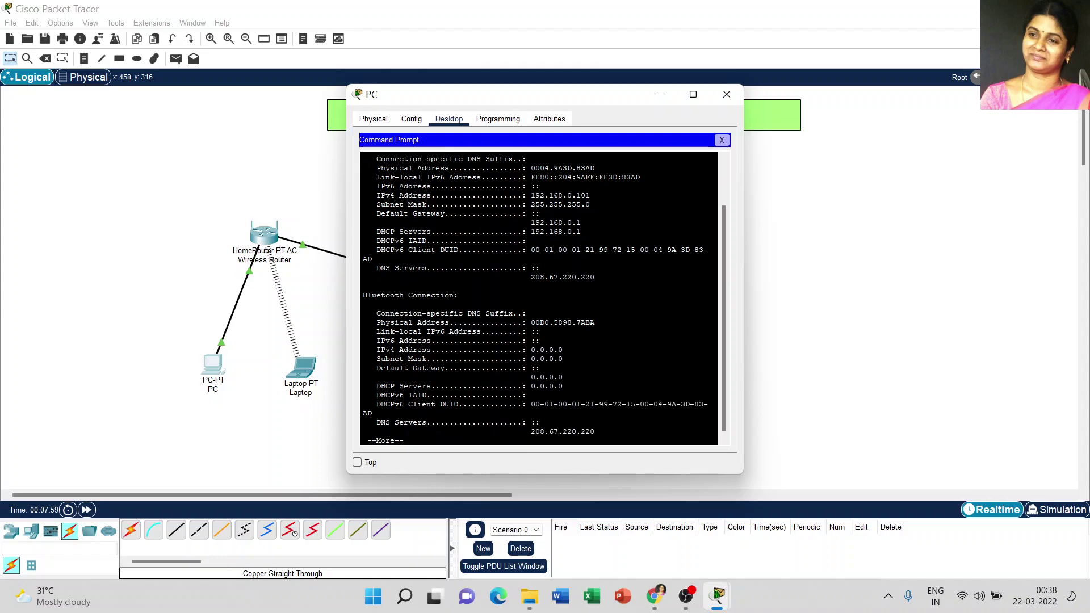
pyautogui.press('Return')
pyautogui.press('Return')
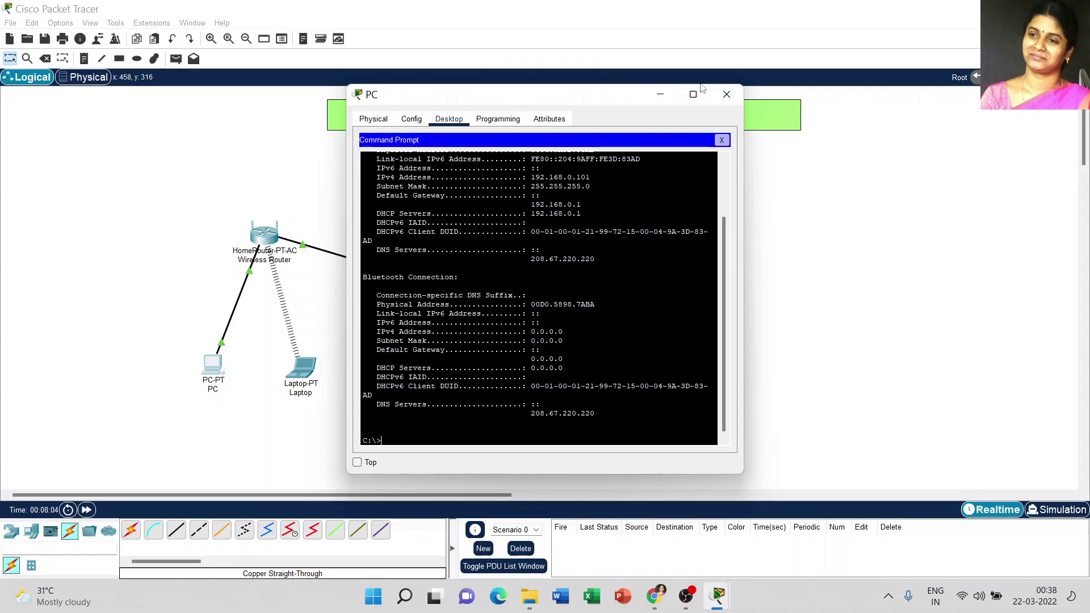
pyautogui.click(727, 94)
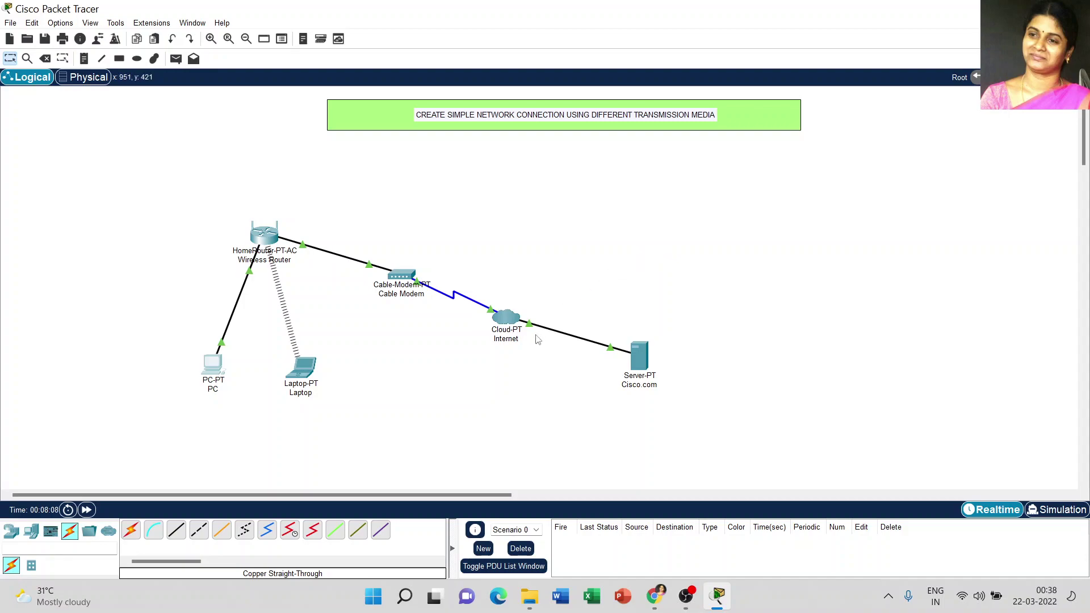
# - Remove the three lower-row modules from the Internet cloud and install PT-CLOUD-NM-1CX and PT-CLOUD-NM-1CFE in the first two lower slots
pyautogui.click(506, 318)
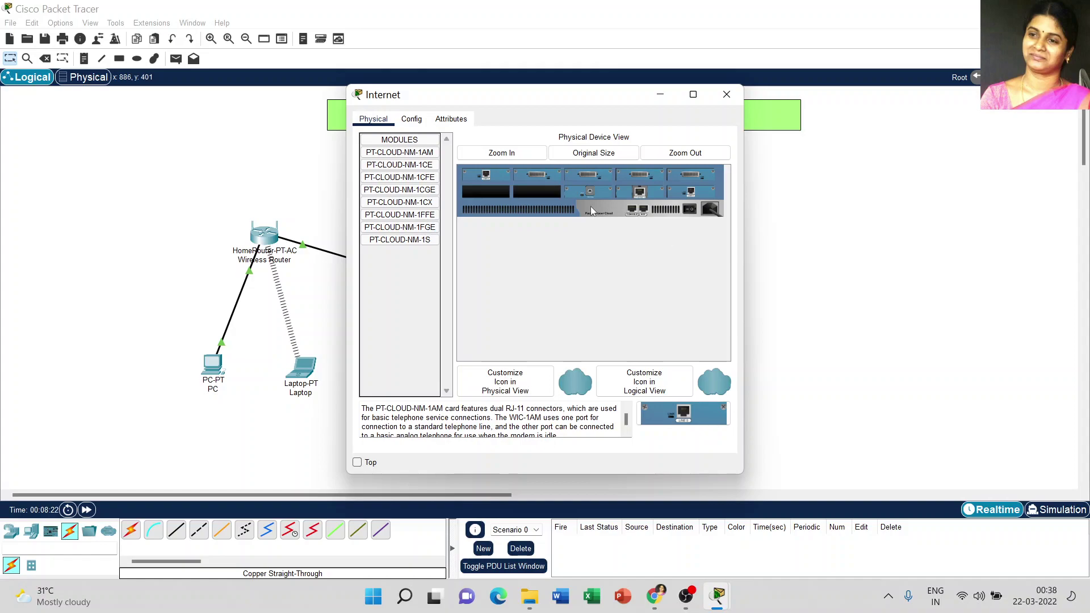
pyautogui.moveTo(589, 193); pyautogui.dragTo(412, 260)
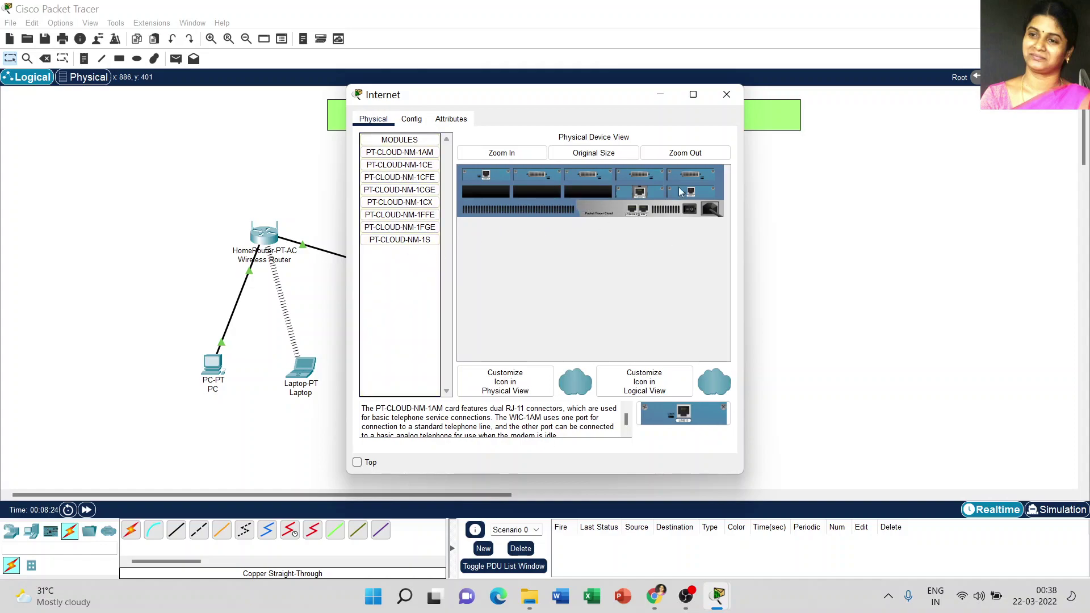
pyautogui.moveTo(647, 195); pyautogui.dragTo(405, 262)
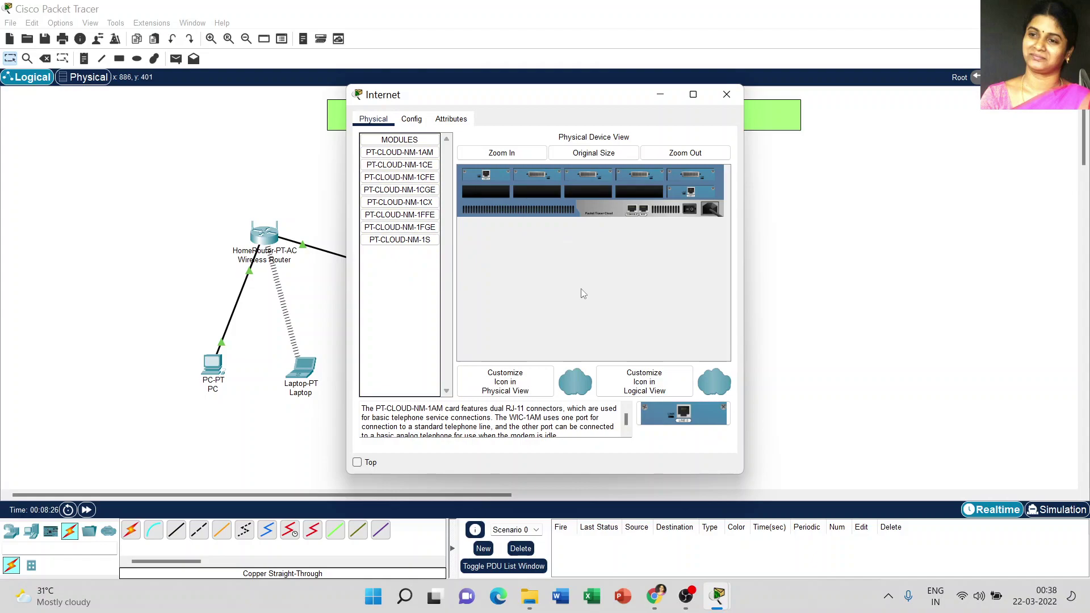
pyautogui.moveTo(696, 193); pyautogui.dragTo(395, 254)
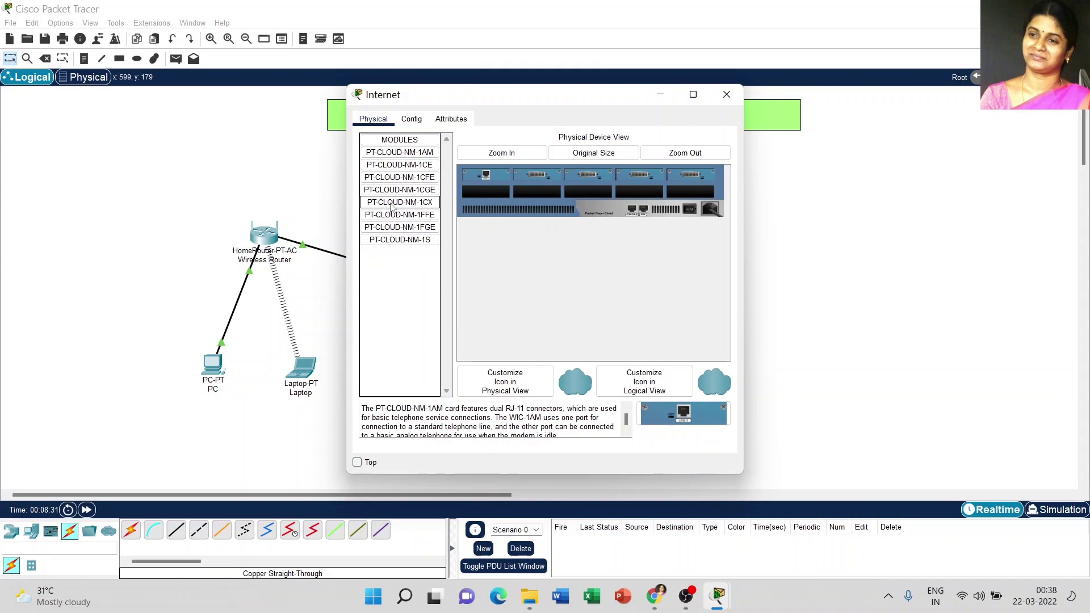
pyautogui.moveTo(392, 205); pyautogui.dragTo(488, 194)
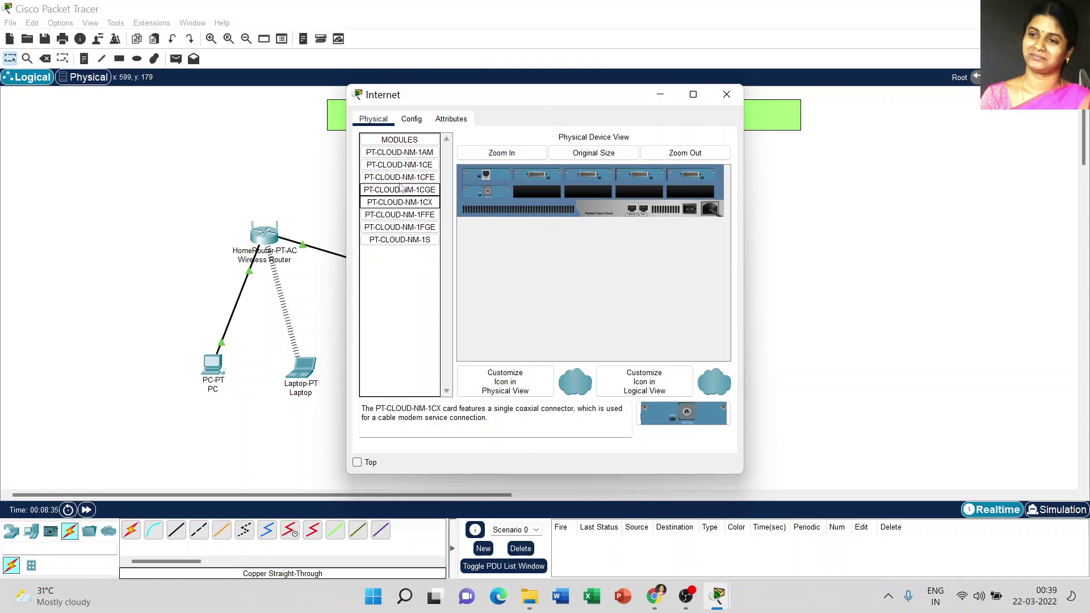
pyautogui.moveTo(399, 179); pyautogui.dragTo(537, 193)
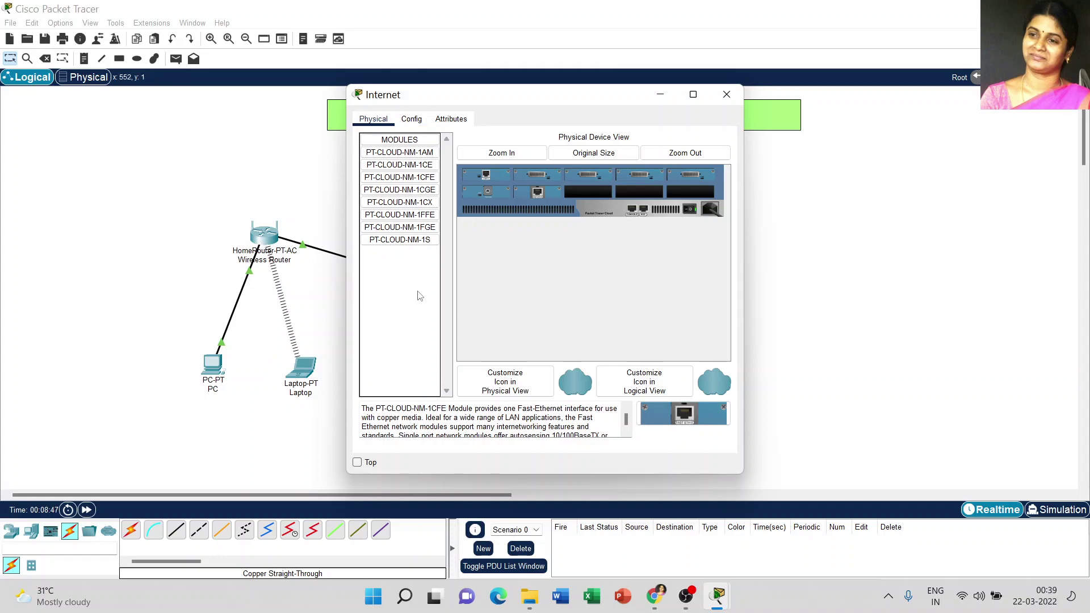
# - Set the cloud's FastEthernet8 provider network to Cable, add a Coaxial9 to FastEthernet8 cable connection, and close the cloud
pyautogui.click(412, 120)
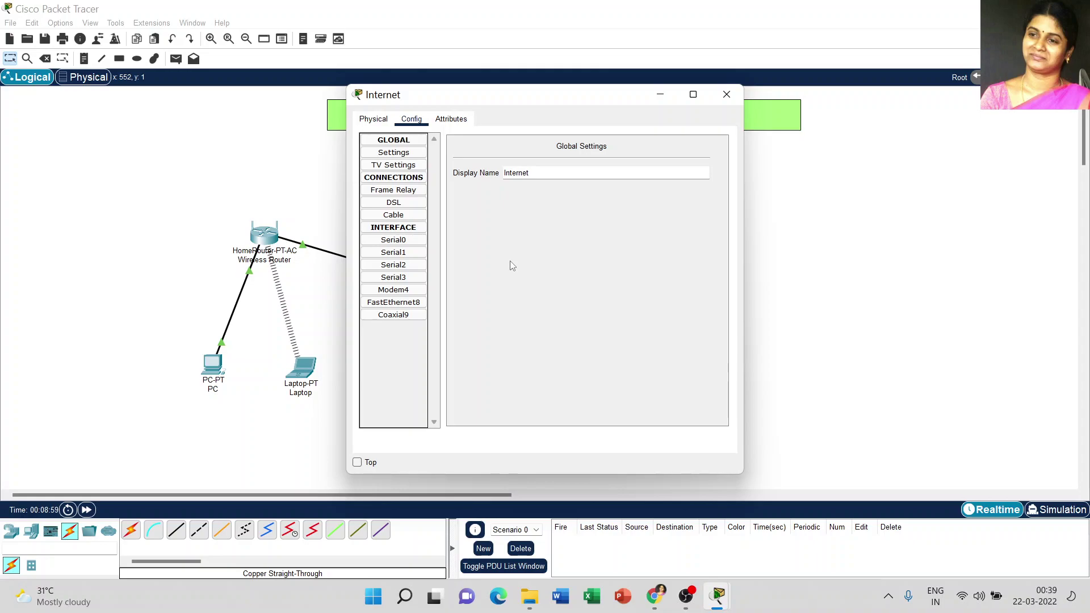
pyautogui.click(413, 216)
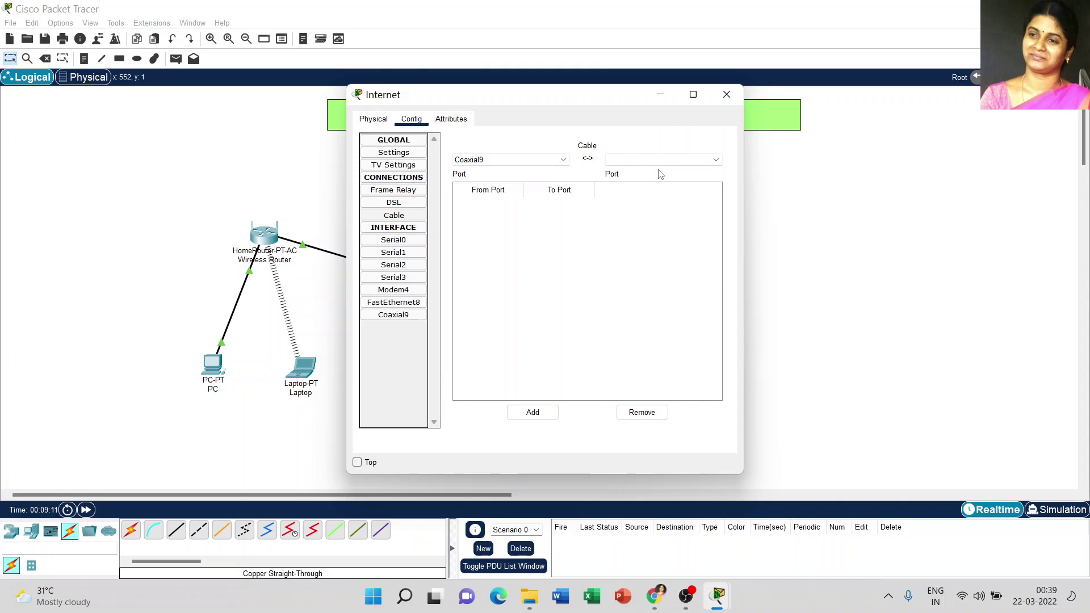
pyautogui.click(399, 306)
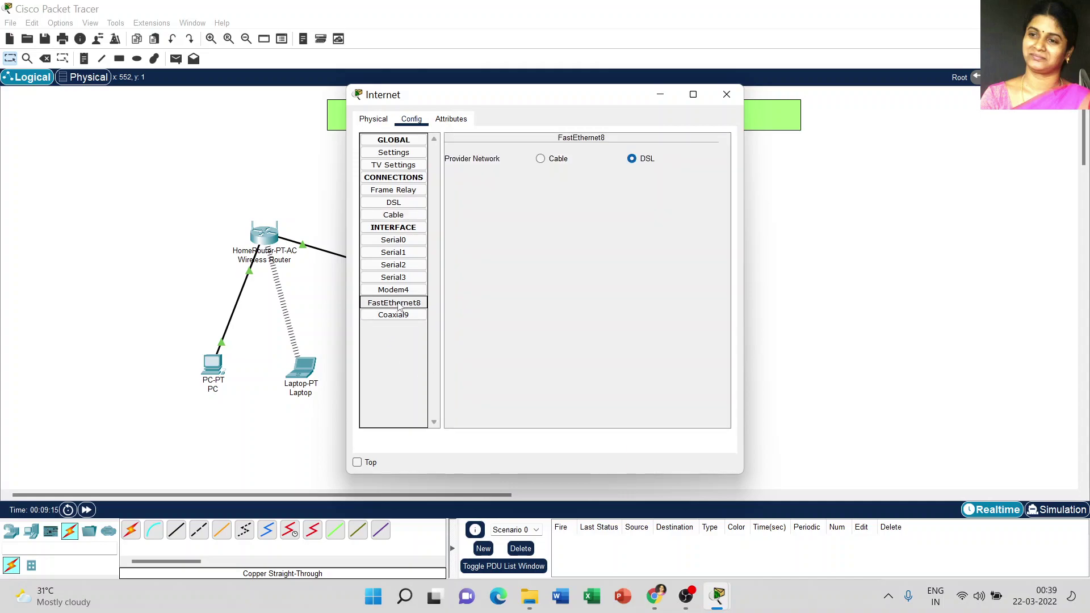
pyautogui.click(542, 162)
pyautogui.click(406, 217)
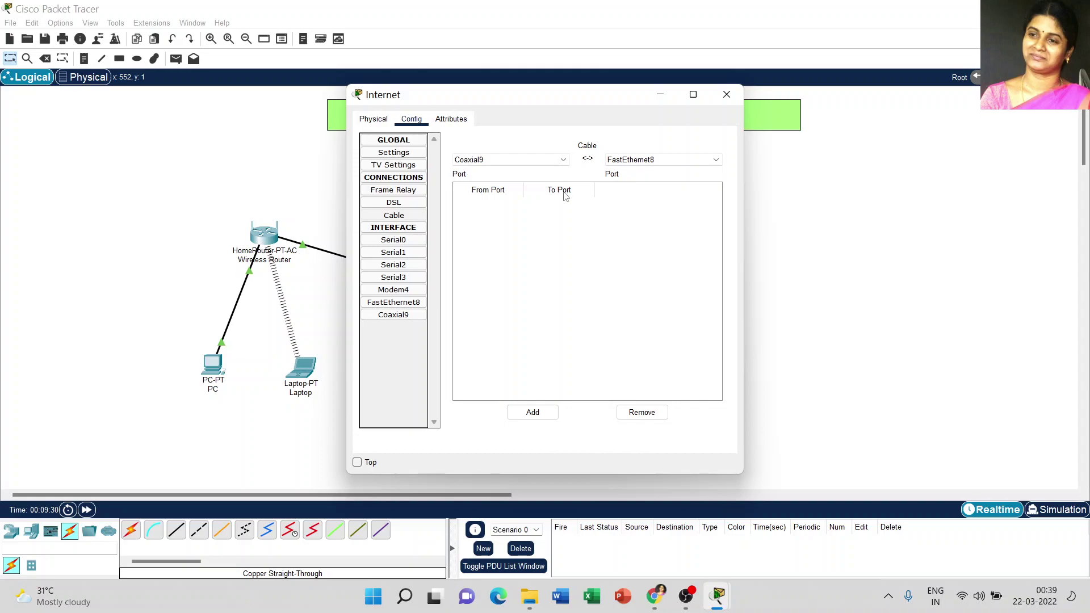
pyautogui.click(530, 413)
pyautogui.click(401, 316)
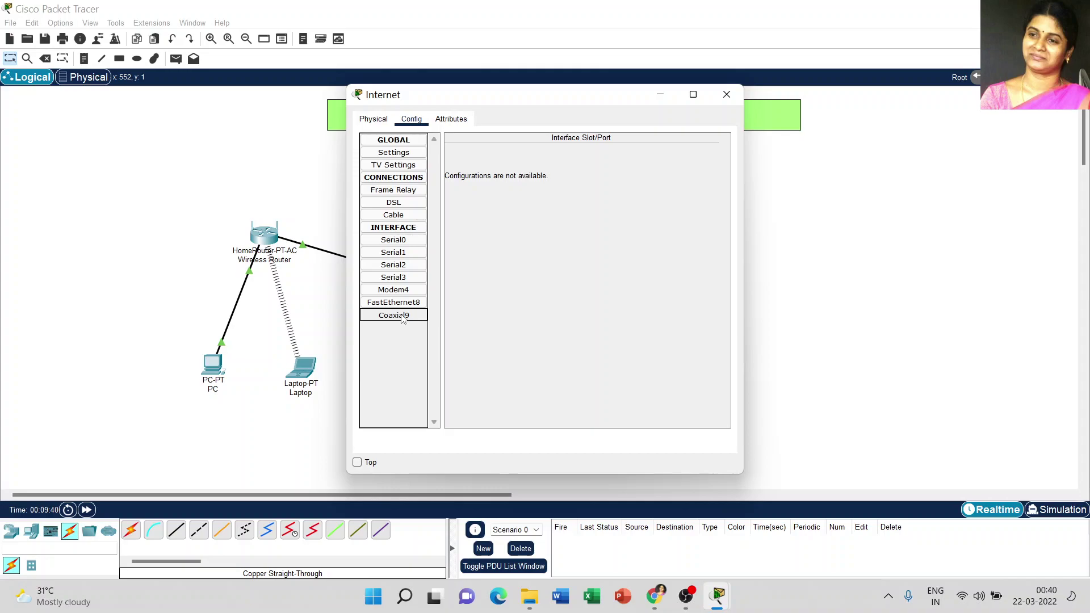
pyautogui.click(394, 215)
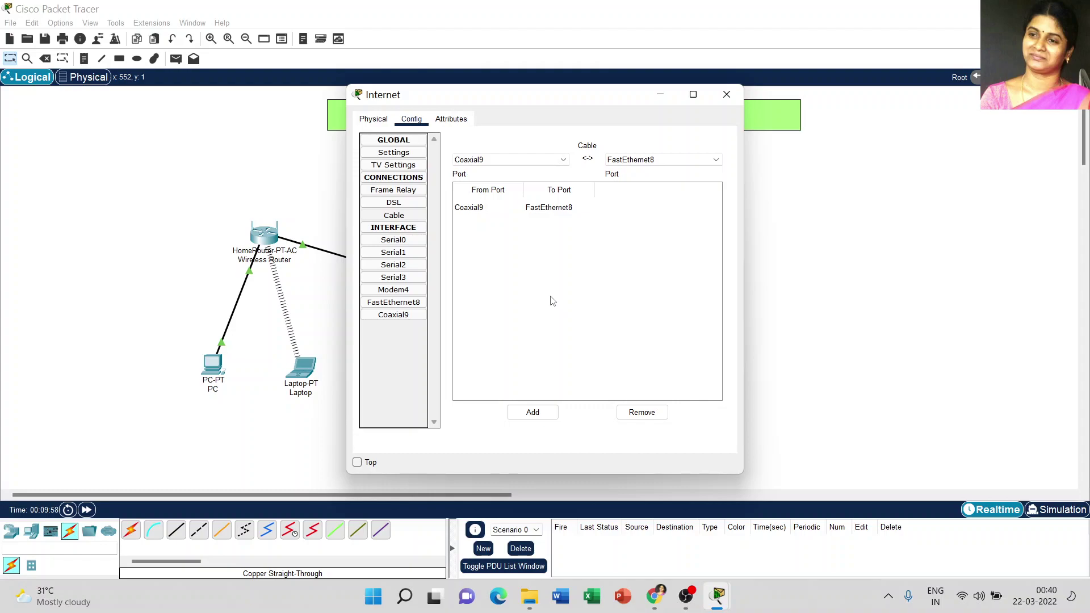
pyautogui.click(729, 95)
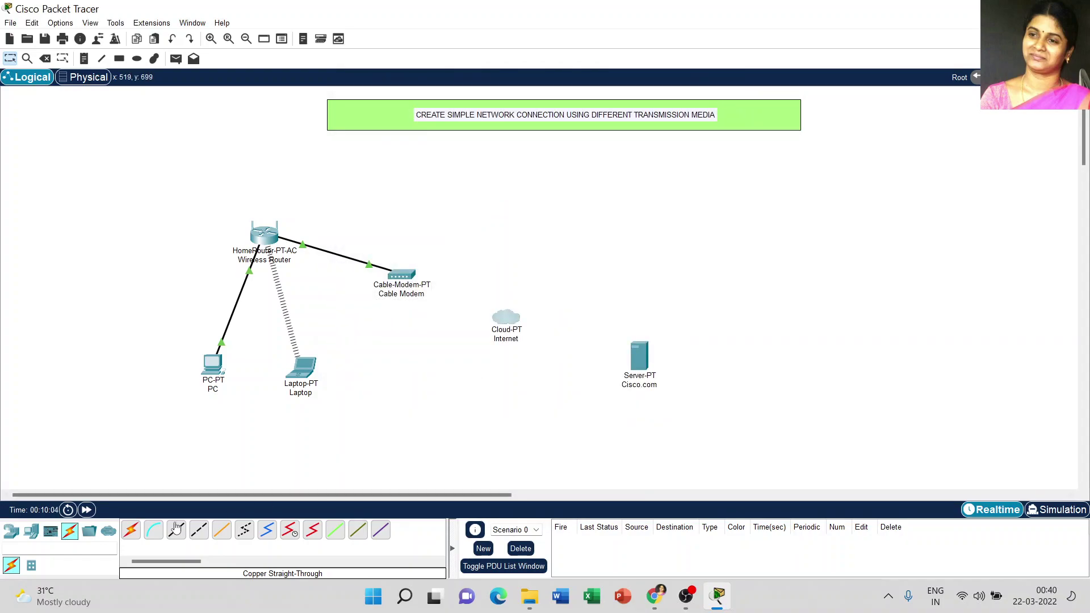
# - Connect the Cable Modem to the Internet cloud's Coaxial9 port with a coaxial cable
pyautogui.click(268, 534)
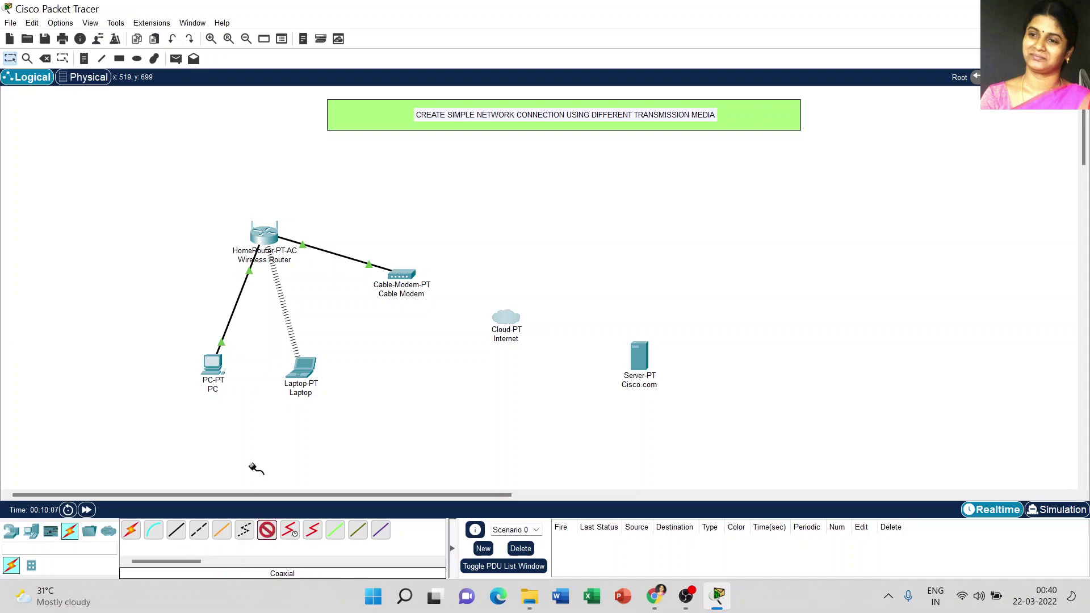
pyautogui.click(404, 277)
pyautogui.click(431, 283)
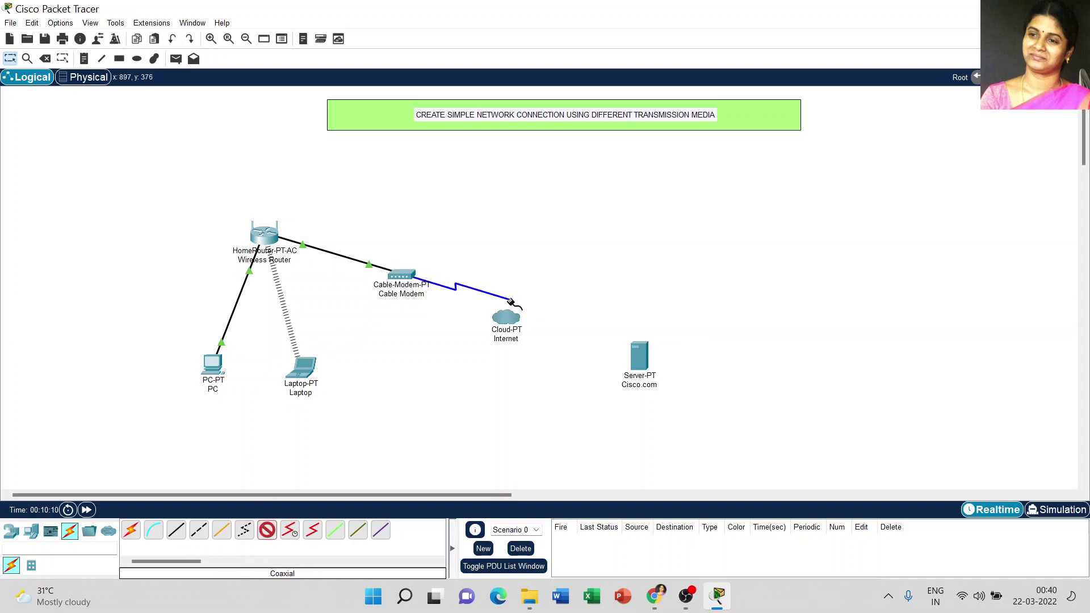
pyautogui.click(503, 321)
pyautogui.click(503, 321)
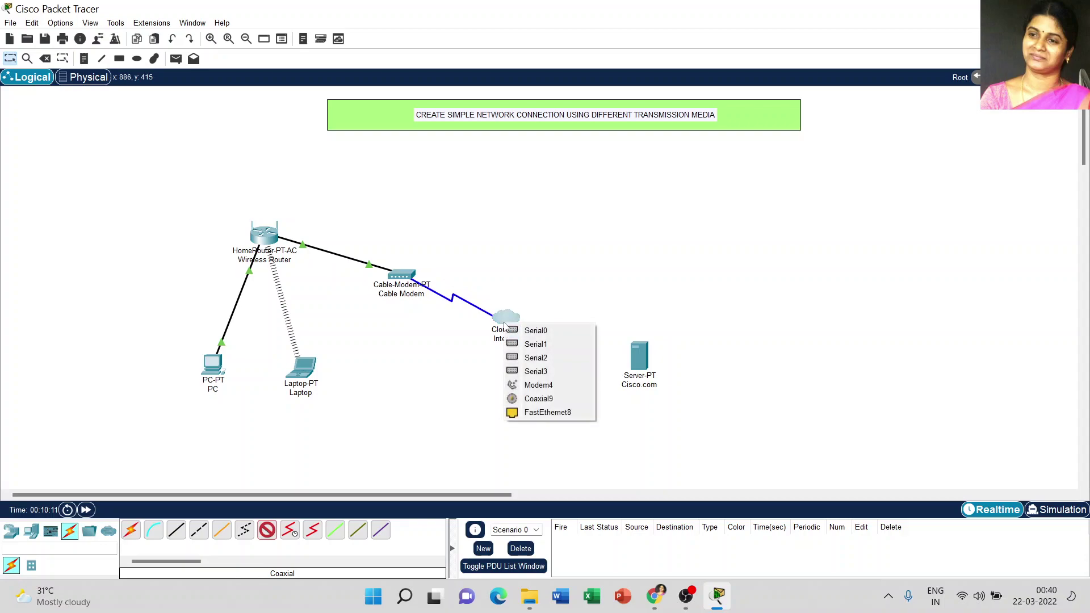
pyautogui.click(532, 399)
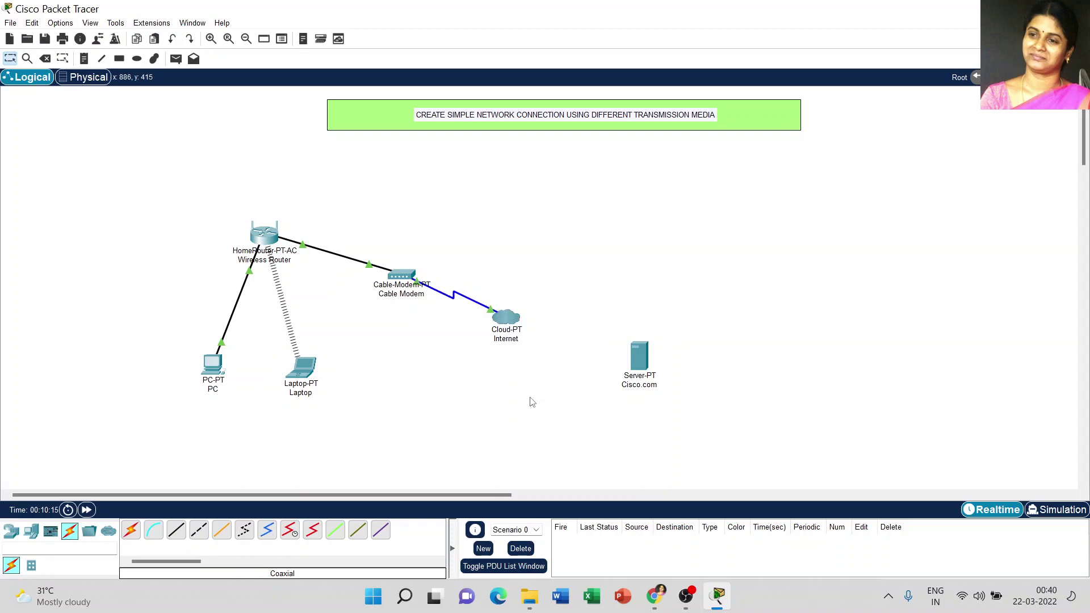
# - Connect the Internet cloud to the Cisco.com server with a copper straight-through cable
pyautogui.click(175, 535)
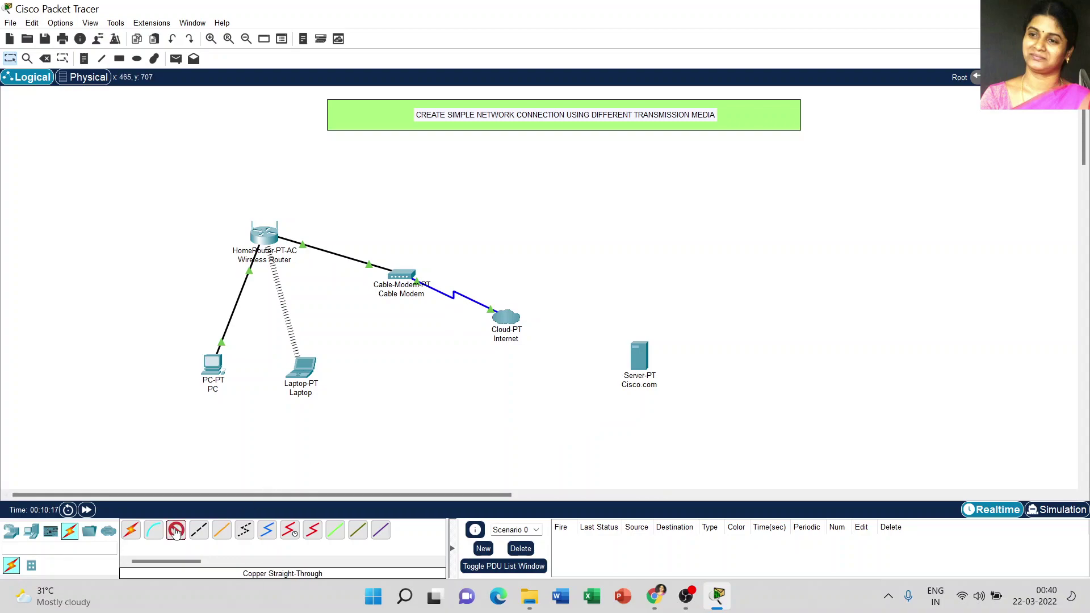
pyautogui.click(502, 325)
pyautogui.click(542, 398)
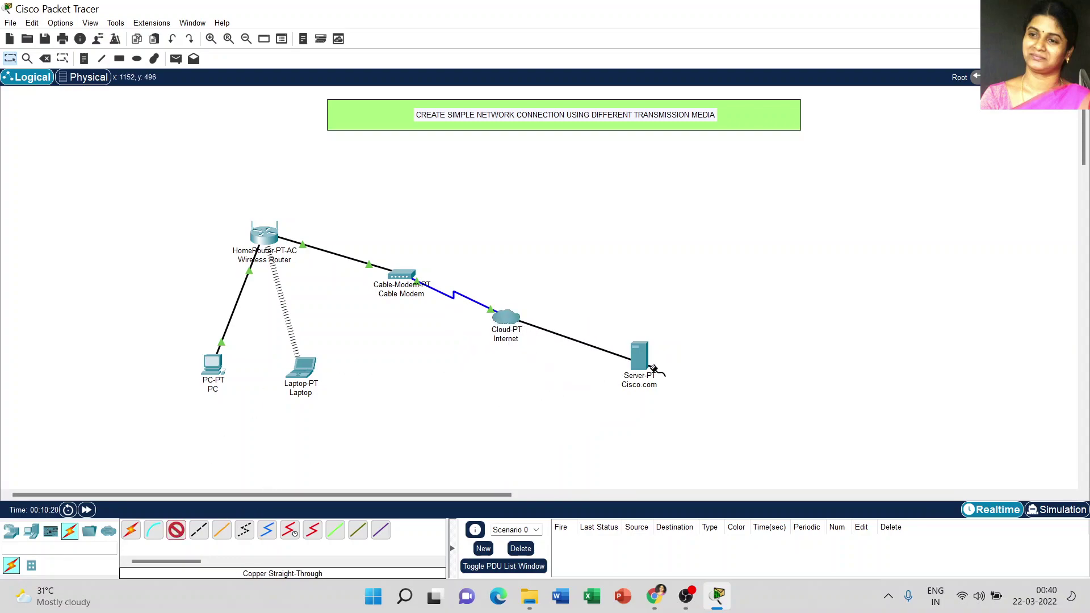
pyautogui.click(640, 359)
pyautogui.click(673, 367)
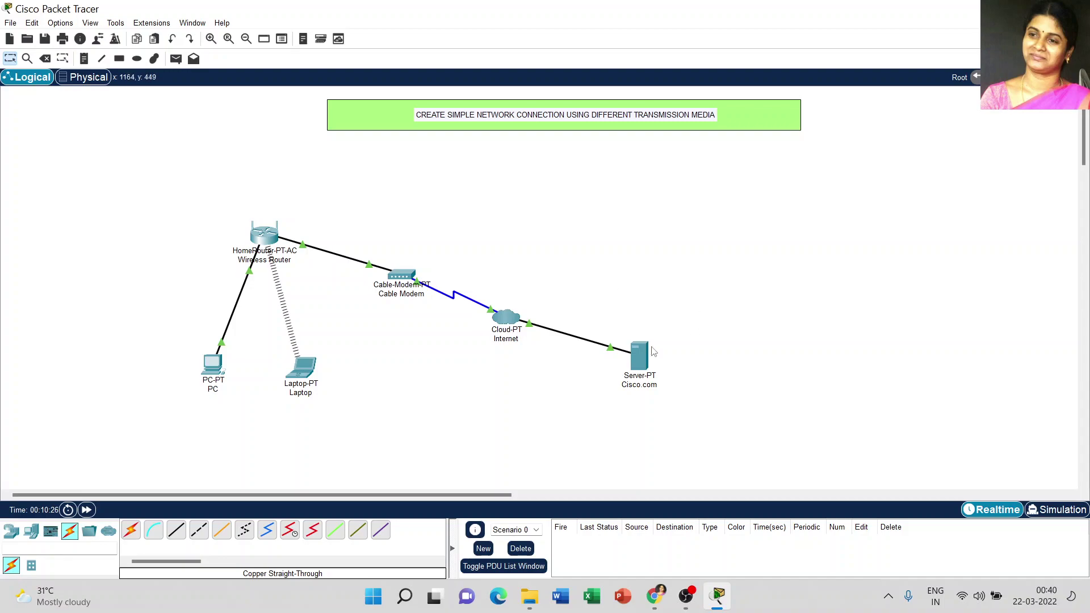
# - Turn on the DHCP service for FastEthernet0 on the Cisco.com server, keeping its window clear of the topology
pyautogui.click(640, 364)
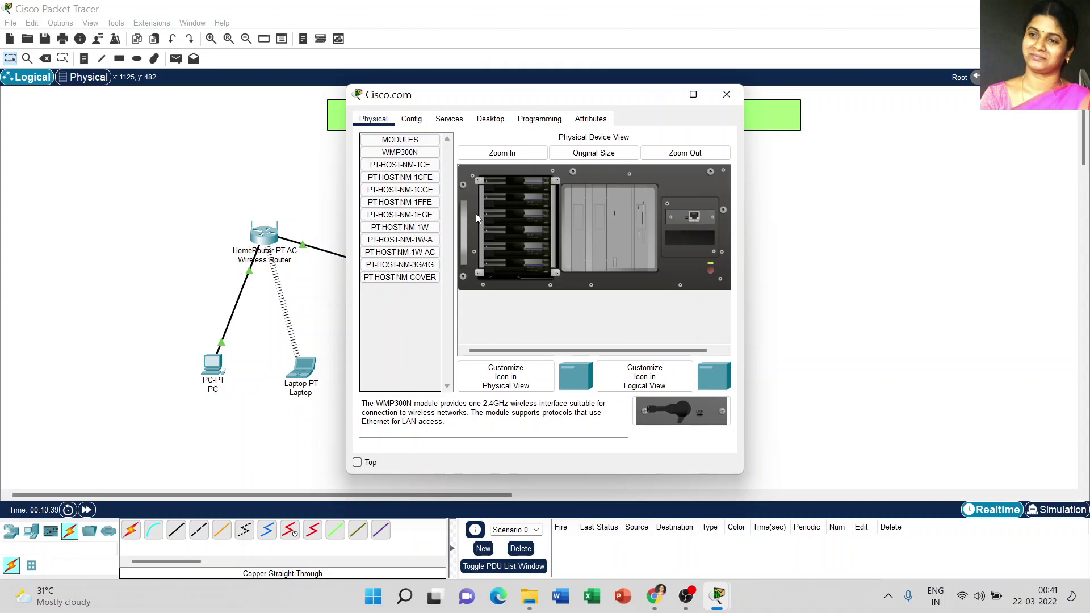
pyautogui.click(443, 119)
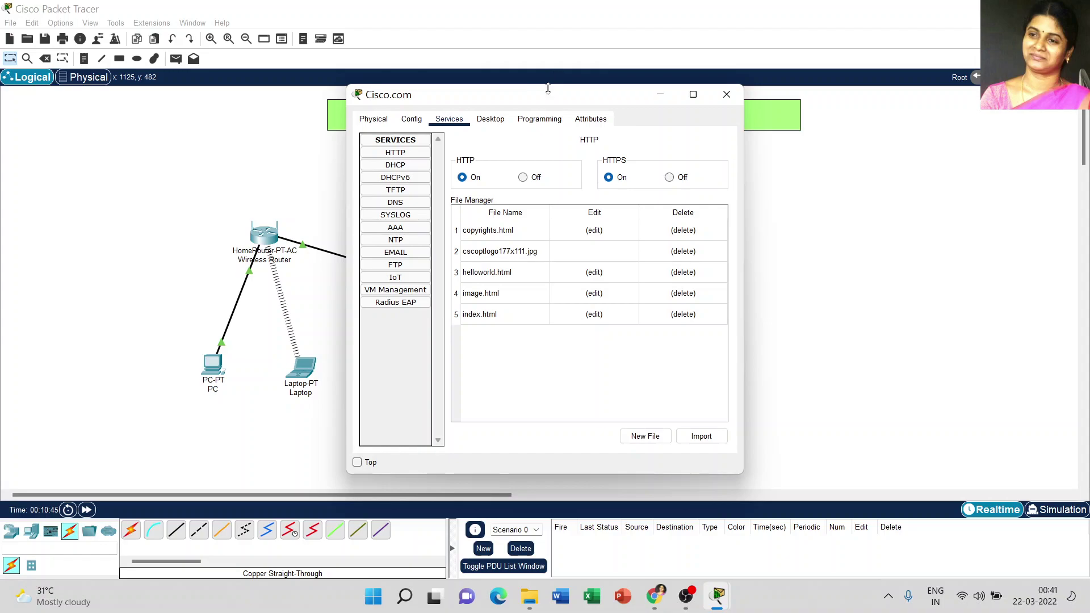
pyautogui.moveTo(549, 97); pyautogui.dragTo(863, 95)
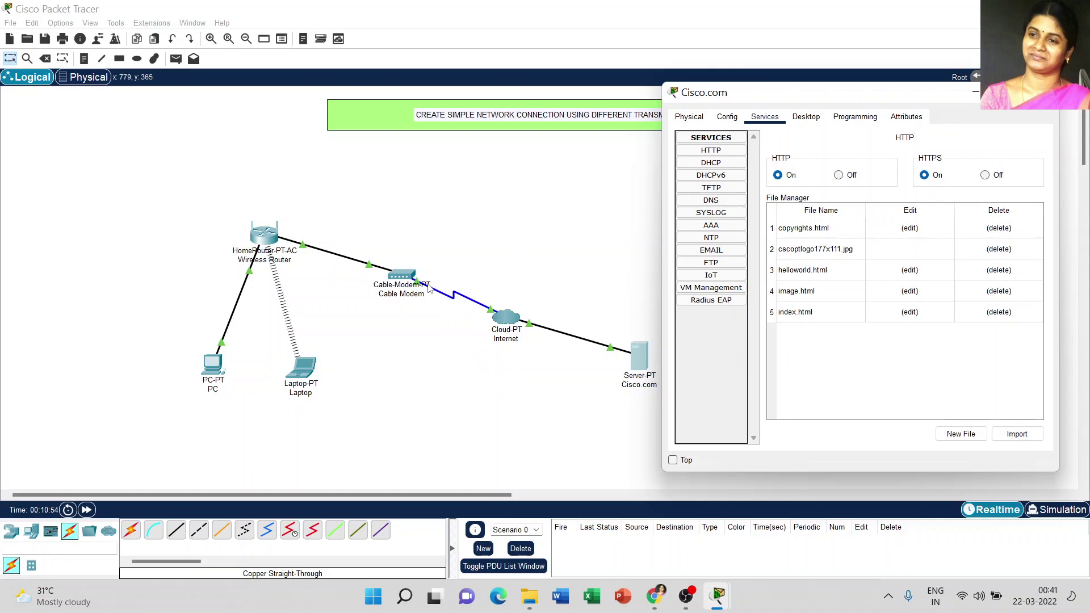
pyautogui.click(720, 164)
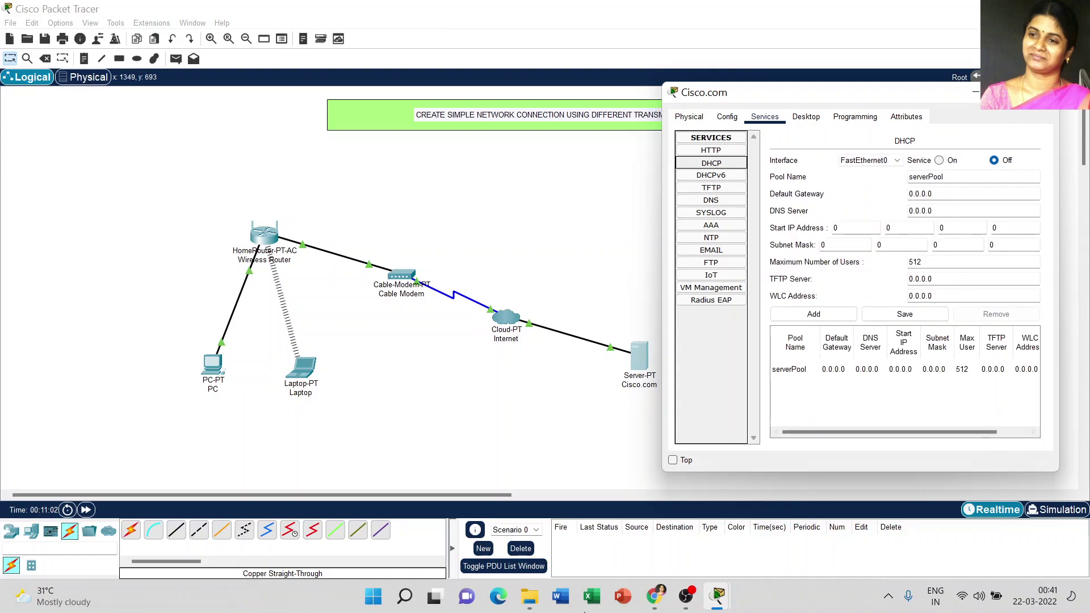
pyautogui.click(939, 161)
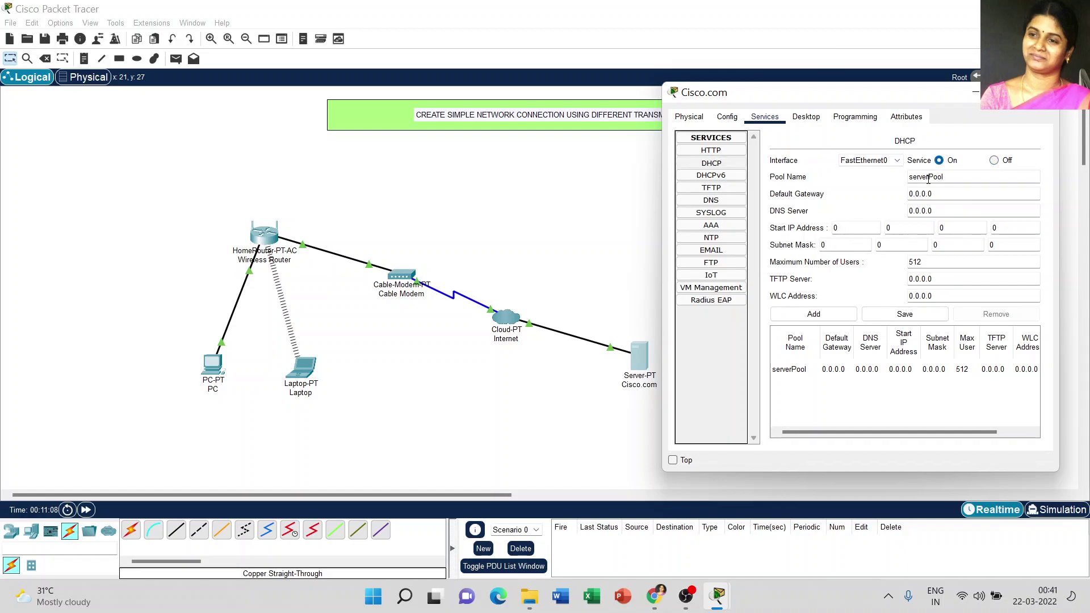
# - Change the pool name in the Cisco.com server's DHCP service to DHCPpool
pyautogui.click(928, 178)
pyautogui.press('BackSpace')
pyautogui.press('BackSpace')
pyautogui.press('BackSpace')
pyautogui.press('BackSpace')
pyautogui.press('BackSpace')
pyautogui.press('BackSpace')
pyautogui.write('DHCP')
pyautogui.press('BackSpace')
pyautogui.write('p')
# - Set the DHCP pool's default gateway to 208.67.220.220
pyautogui.click(943, 195)
pyautogui.press('BackSpace')
pyautogui.press('BackSpace')
pyautogui.press('BackSpace')
pyautogui.press('BackSpace')
pyautogui.press('BackSpace')
pyautogui.press('BackSpace')
pyautogui.write('208.67.220.220')
# - Set the DHCP pool's DNS server to 208.67.220.220
pyautogui.click(948, 209)
pyautogui.press('BackSpace')
pyautogui.press('BackSpace')
pyautogui.press('BackSpace')
pyautogui.press('BackSpace')
pyautogui.press('BackSpace')
pyautogui.press('BackSpace')
pyautogui.press('BackSpace')
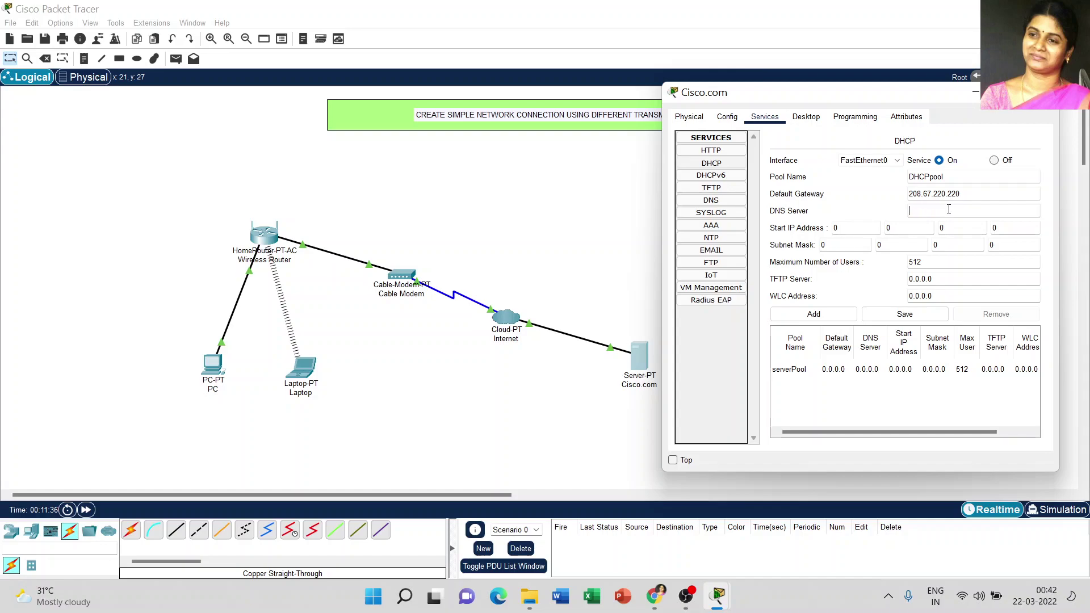
pyautogui.write('208.67.220.220')
# - Set the DHCP pool's start IP address to 208.67.220.1
pyautogui.click(856, 229)
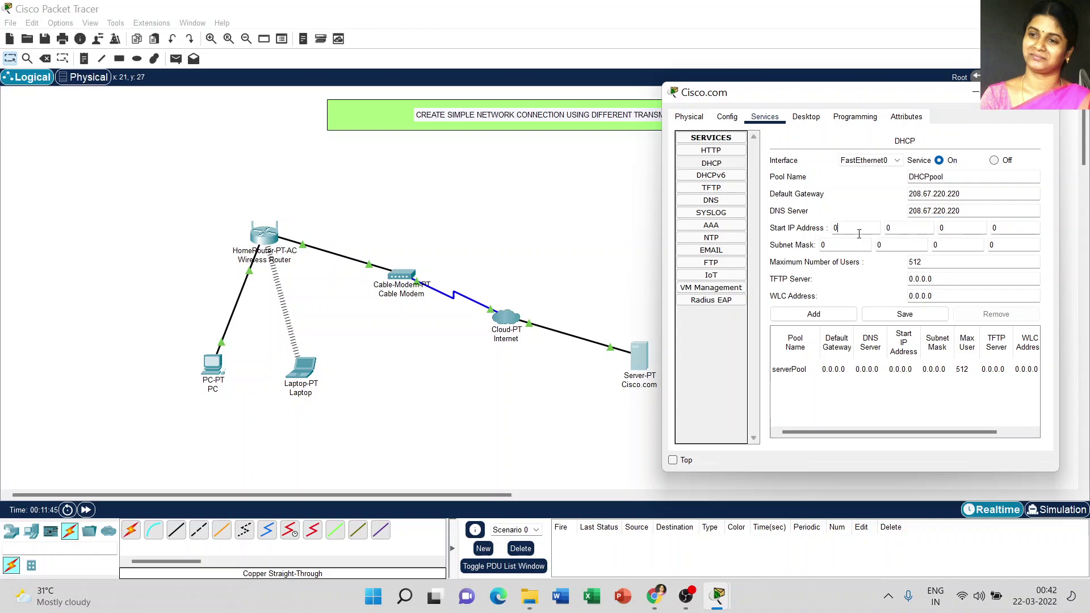
pyautogui.press('BackSpace')
pyautogui.write('208')
pyautogui.click(890, 228)
pyautogui.press('BackSpace')
pyautogui.write('67')
pyautogui.click(971, 228)
pyautogui.press('BackSpace')
pyautogui.write('220')
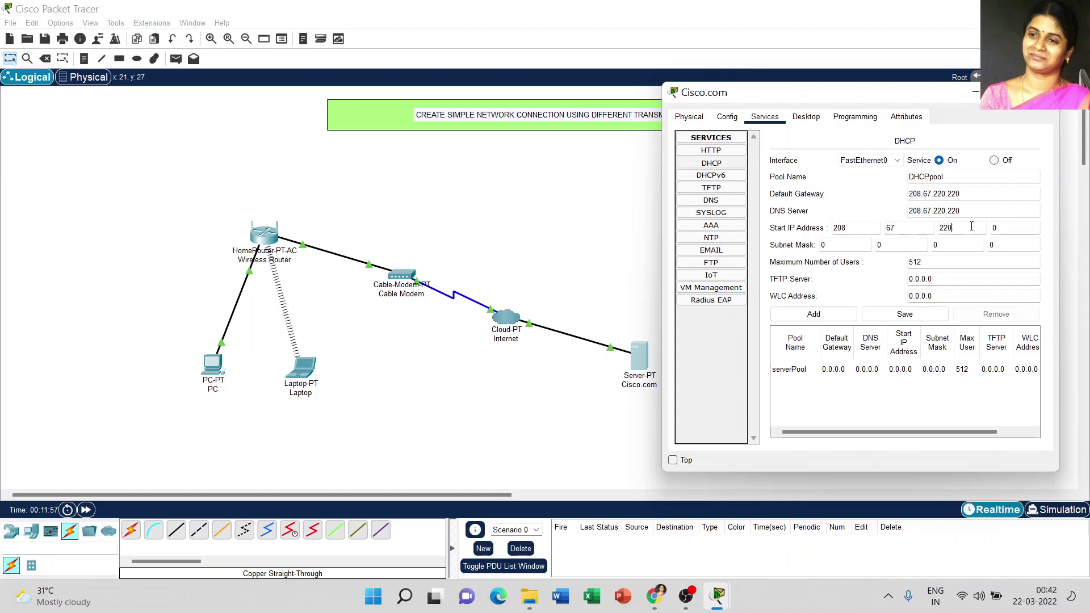
pyautogui.click(1007, 228)
pyautogui.press('BackSpace')
pyautogui.write('1')
# - Set the DHCP pool's subnet mask to 255.255.255.0
pyautogui.click(830, 245)
pyautogui.write('255')
pyautogui.click(886, 248)
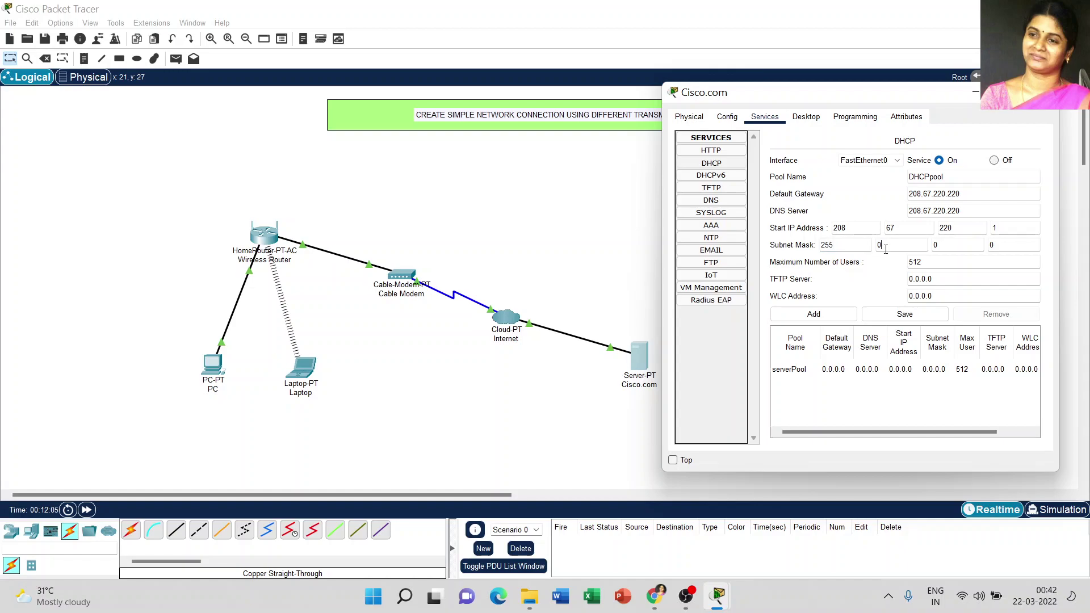
pyautogui.write('255')
pyautogui.click(962, 244)
pyautogui.write('255')
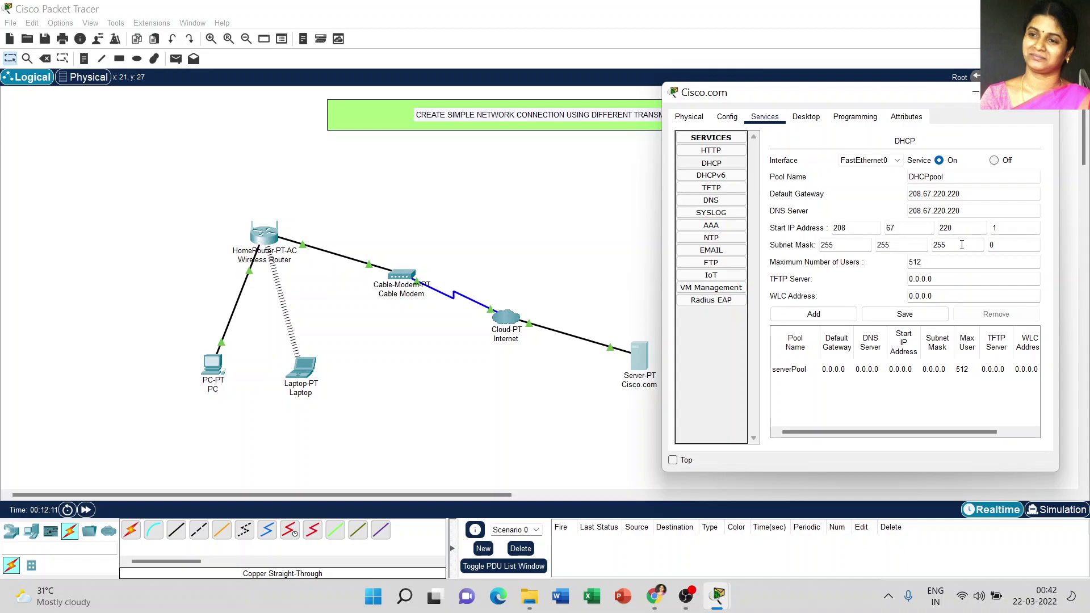
# - Set the maximum number of users to 50 and add DHCPpool to the server's pool list
pyautogui.click(934, 263)
pyautogui.press('BackSpace')
pyautogui.press('BackSpace')
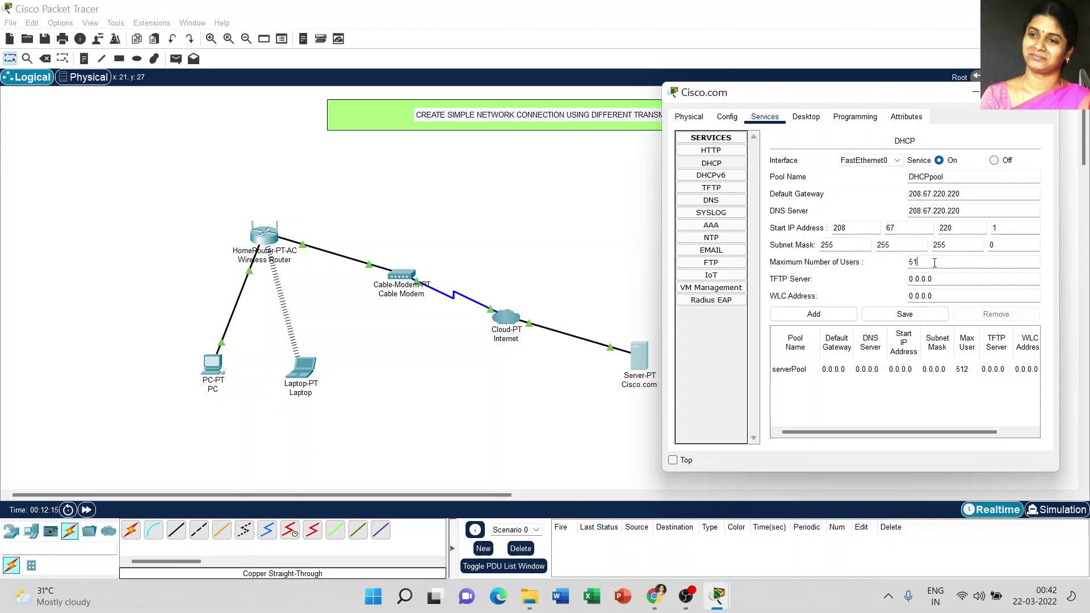
pyautogui.write('0')
pyautogui.click(819, 314)
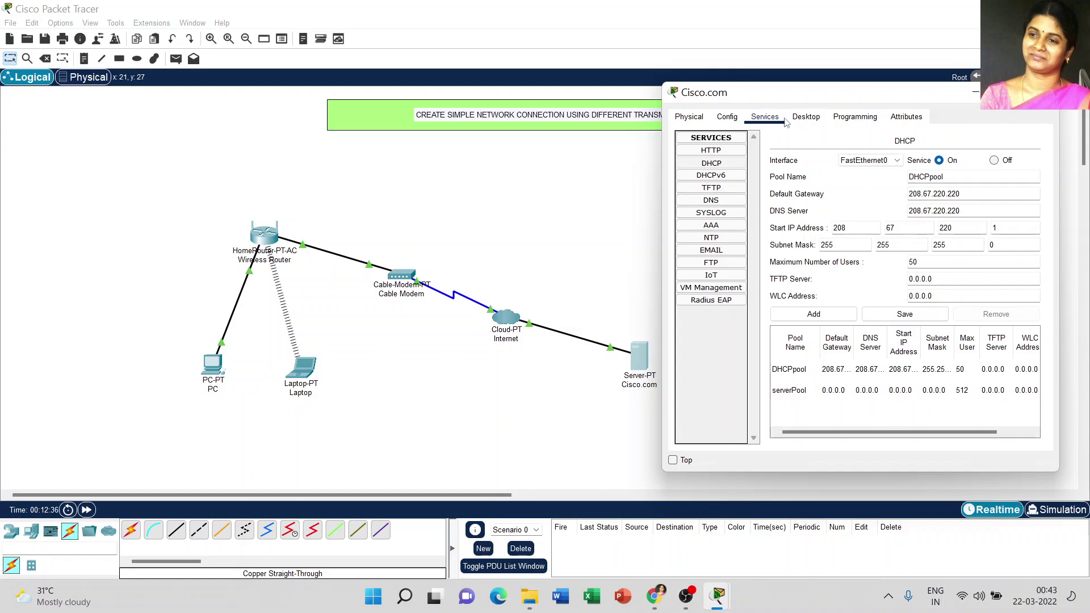
# - Turn on the server's DNS service and add an A record mapping cisco.com to 208.67.220.220
pyautogui.click(693, 203)
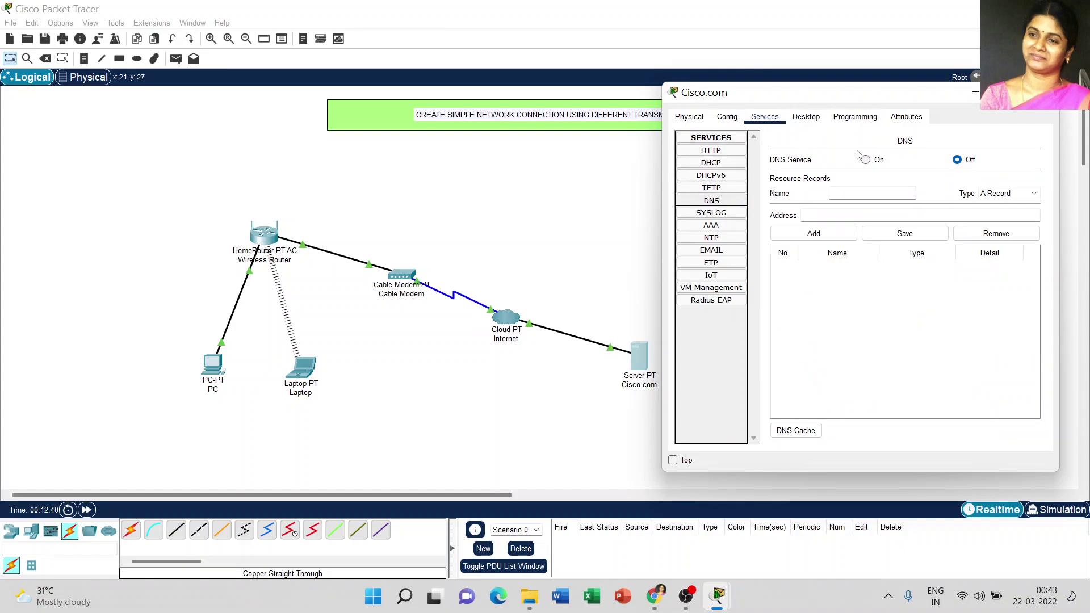
pyautogui.click(867, 160)
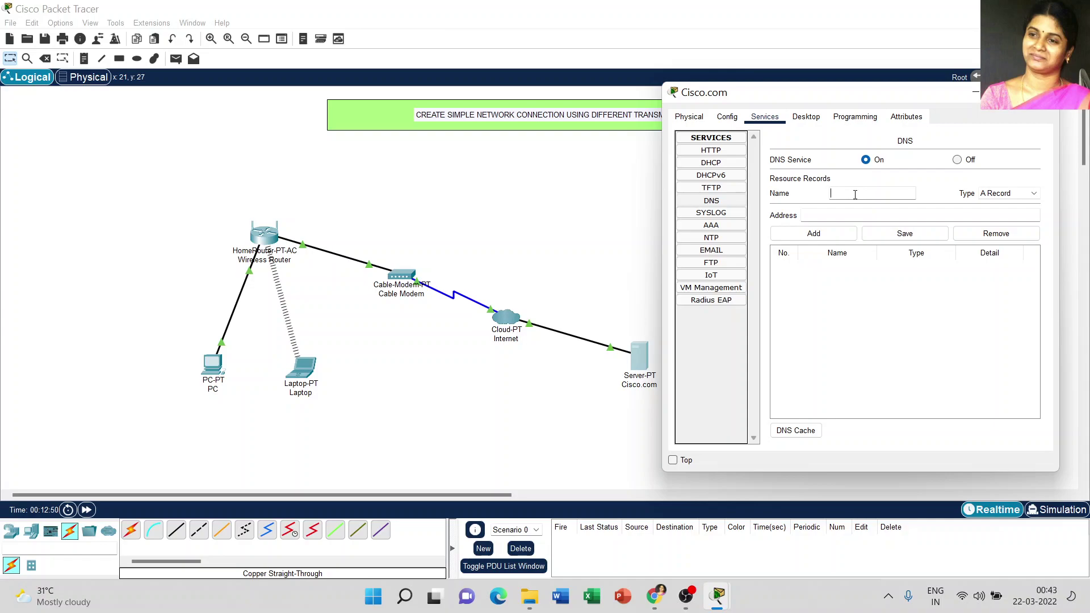
pyautogui.write('Cisco.com')
pyautogui.click(846, 214)
pyautogui.write('208.67.220.220')
pyautogui.click(815, 234)
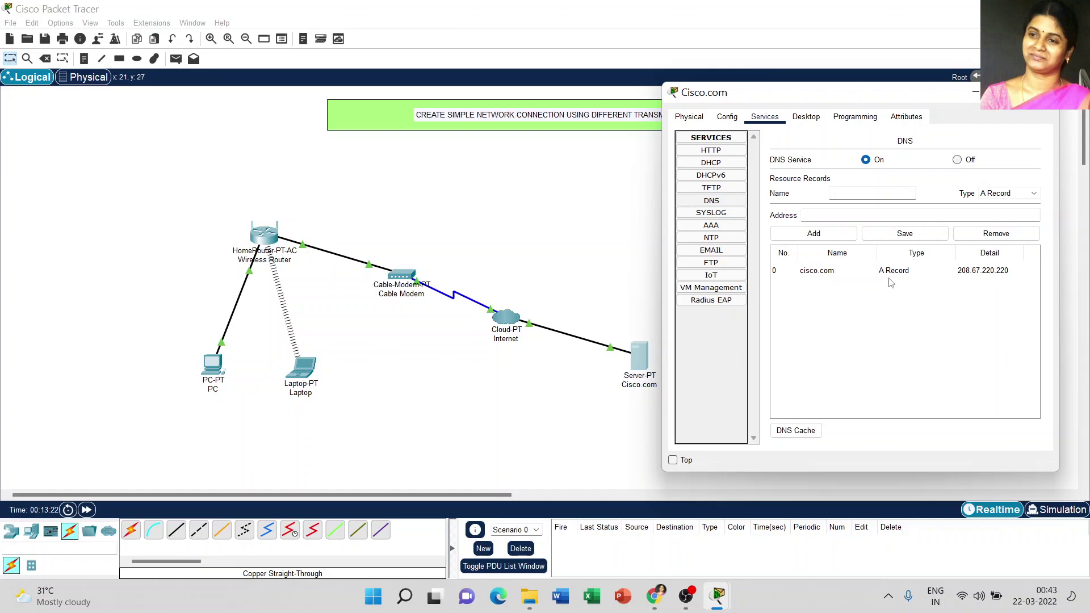
# - In the server's global settings, set the static IPv4 default gateway to 208.67.220.1 and the DNS server to 208.67.220.220
pyautogui.click(729, 117)
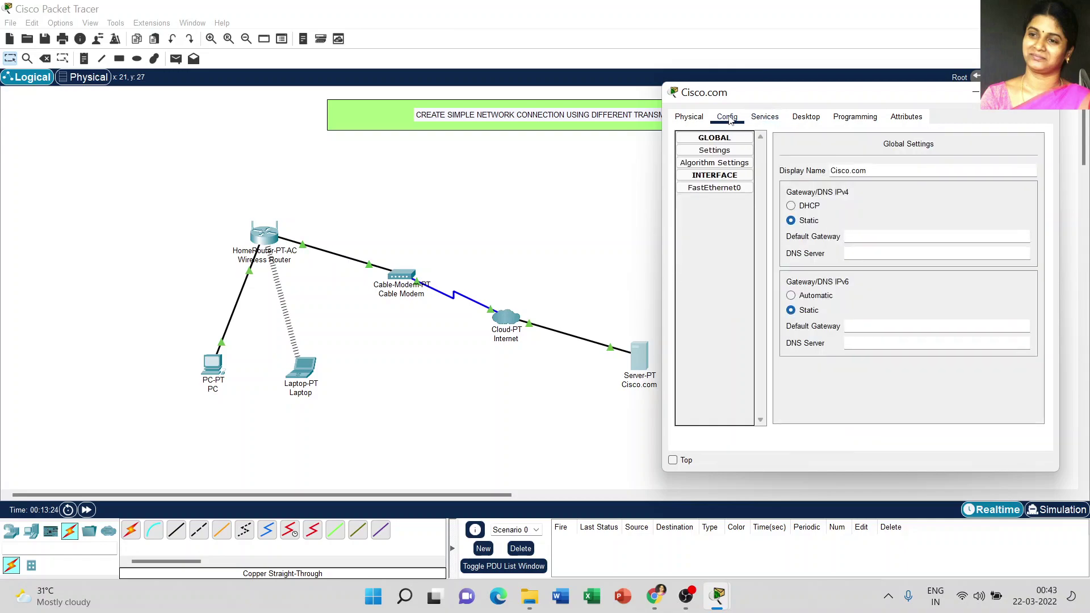
pyautogui.click(859, 236)
pyautogui.write('208.67.220.1')
pyautogui.click(883, 253)
pyautogui.write('208.67.220.220')
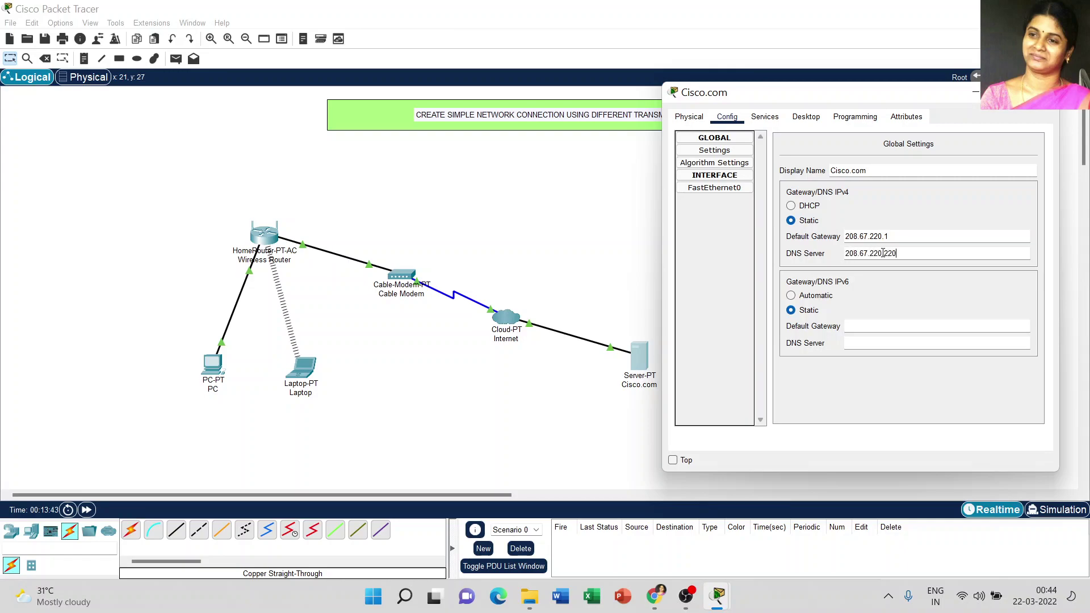
pyautogui.press('Tab')
# - Give the server's FastEthernet0 the static IPv4 address 208.67.220.220 with subnet mask 255.255.255.0, and close the server's window
pyautogui.click(714, 188)
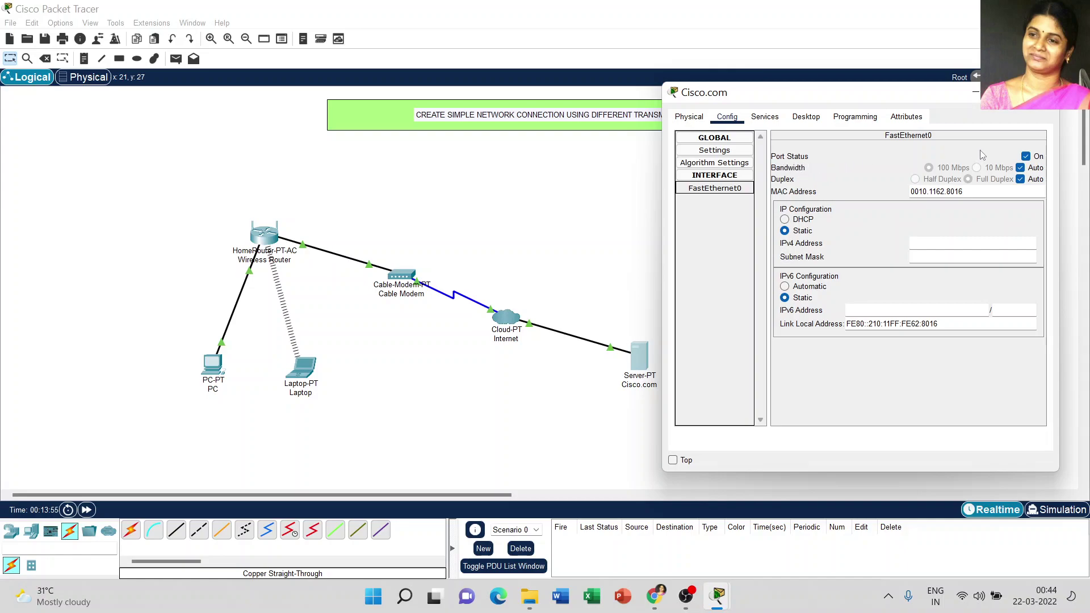
pyautogui.click(937, 243)
pyautogui.write('208.67')
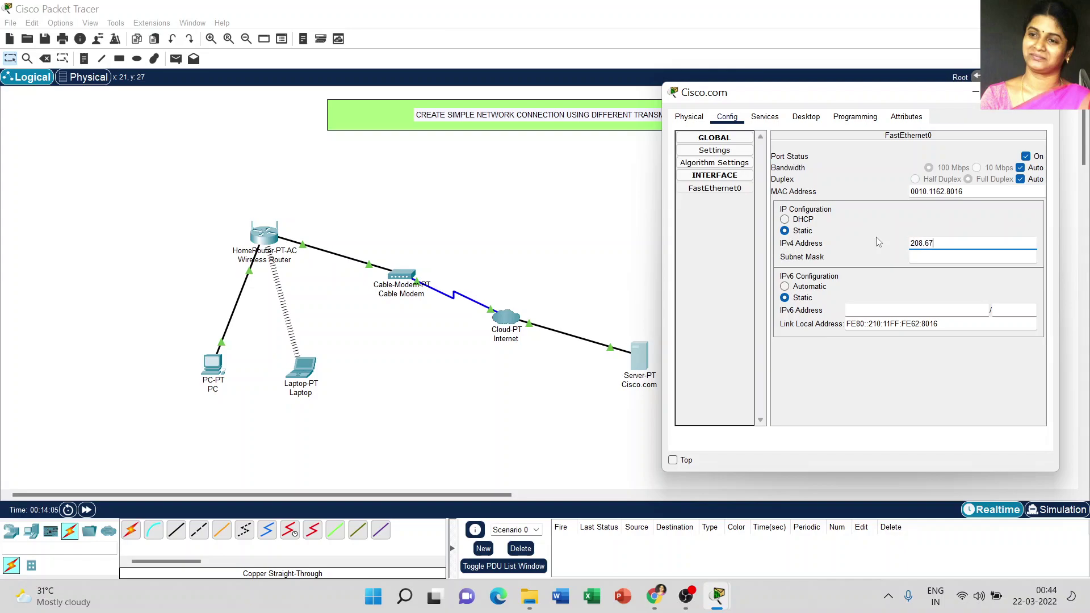
pyautogui.write('.220.220')
pyautogui.press('Tab')
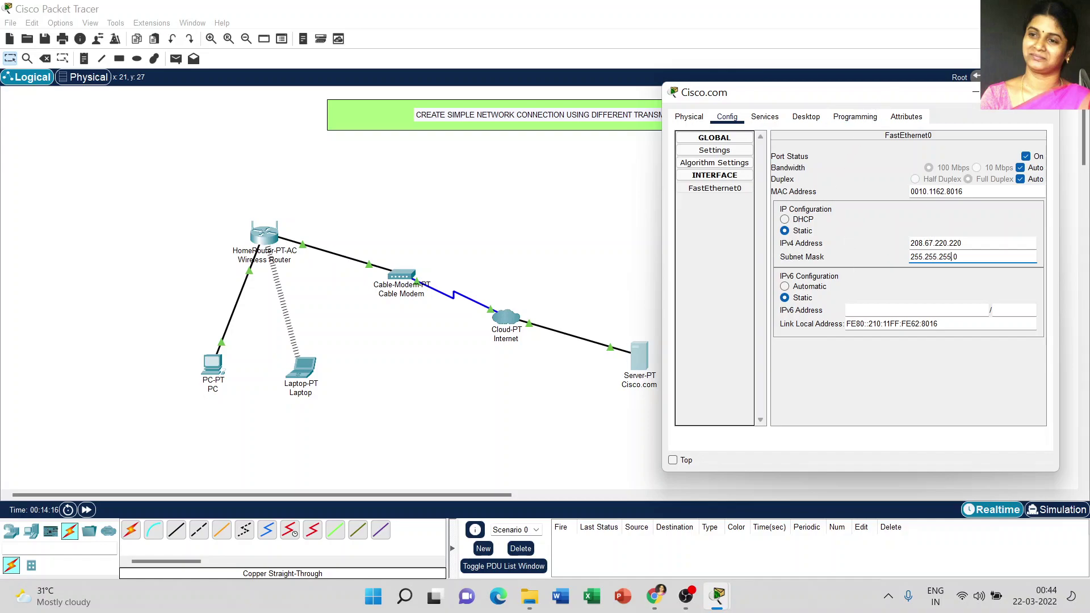
pyautogui.click(1047, 92)
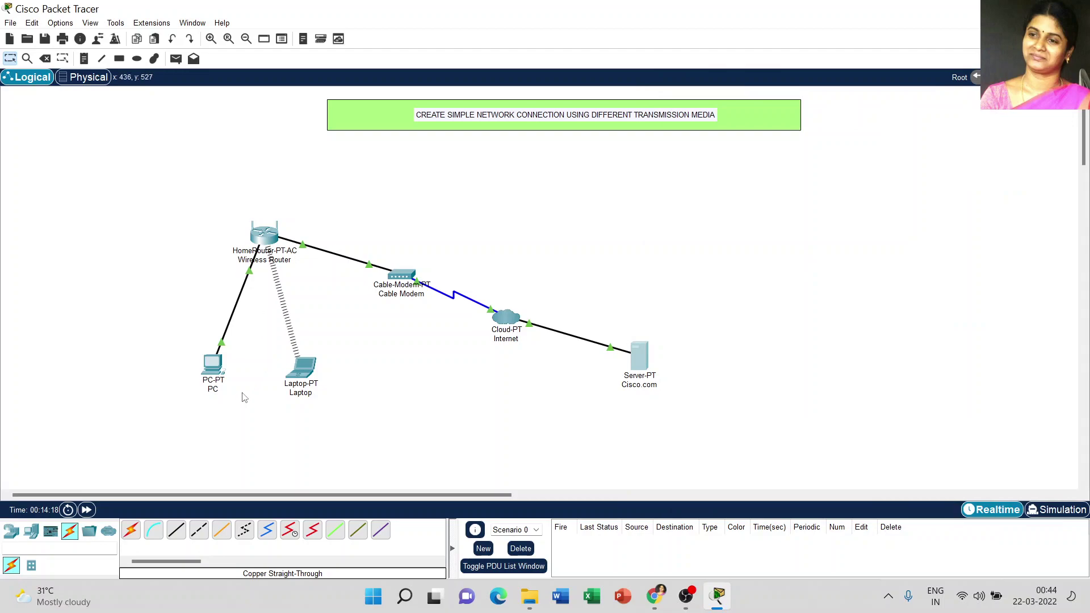
# - Release and renew the PC's IP configuration from its Command Prompt with ipconfig /release and ipconfig /renew
pyautogui.moveTo(211, 368)
pyautogui.click(209, 368)
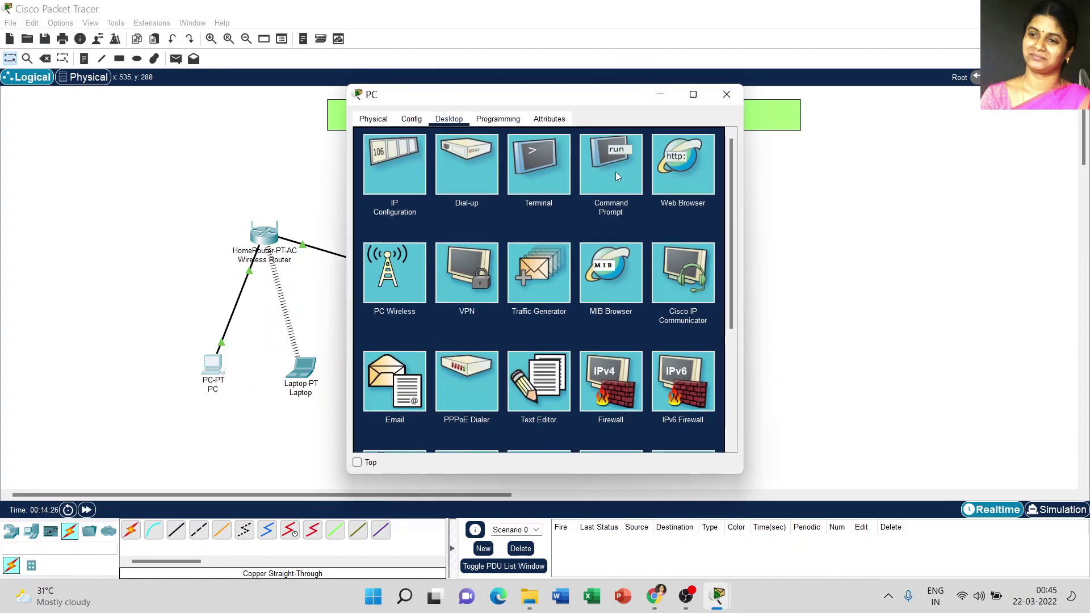
pyautogui.click(616, 171)
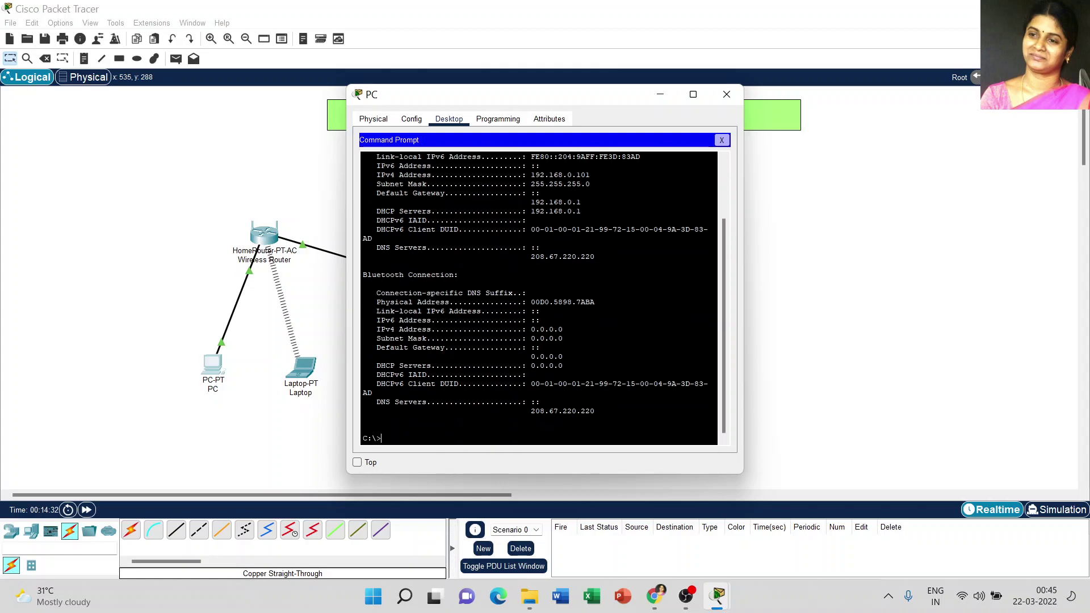
pyautogui.write('ipconfig /')
pyautogui.write('release')
pyautogui.press('Return')
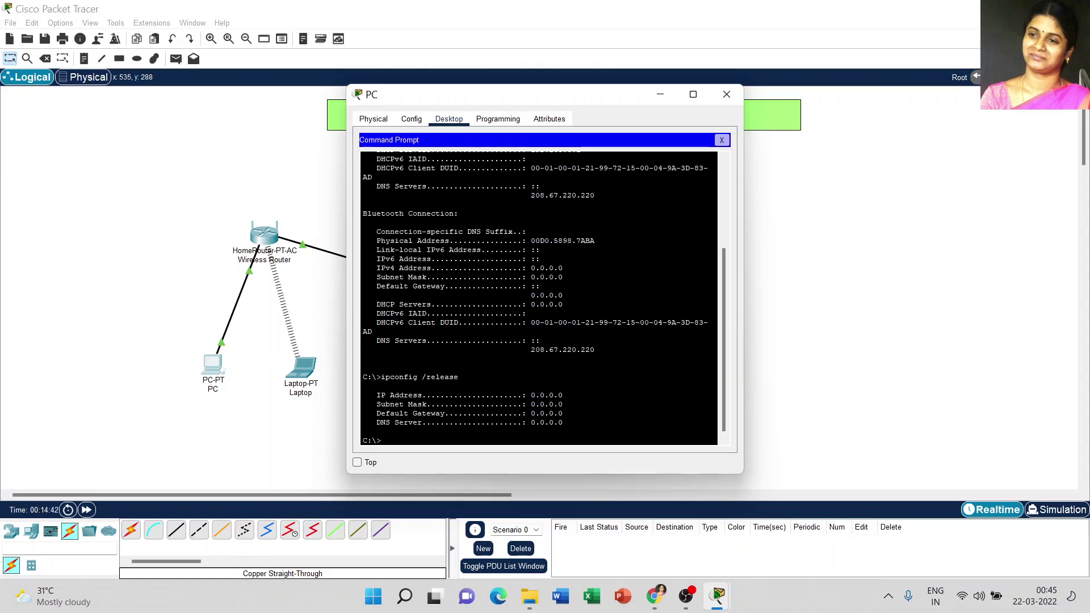
pyautogui.write('ipconfig /renew')
pyautogui.press('Return')
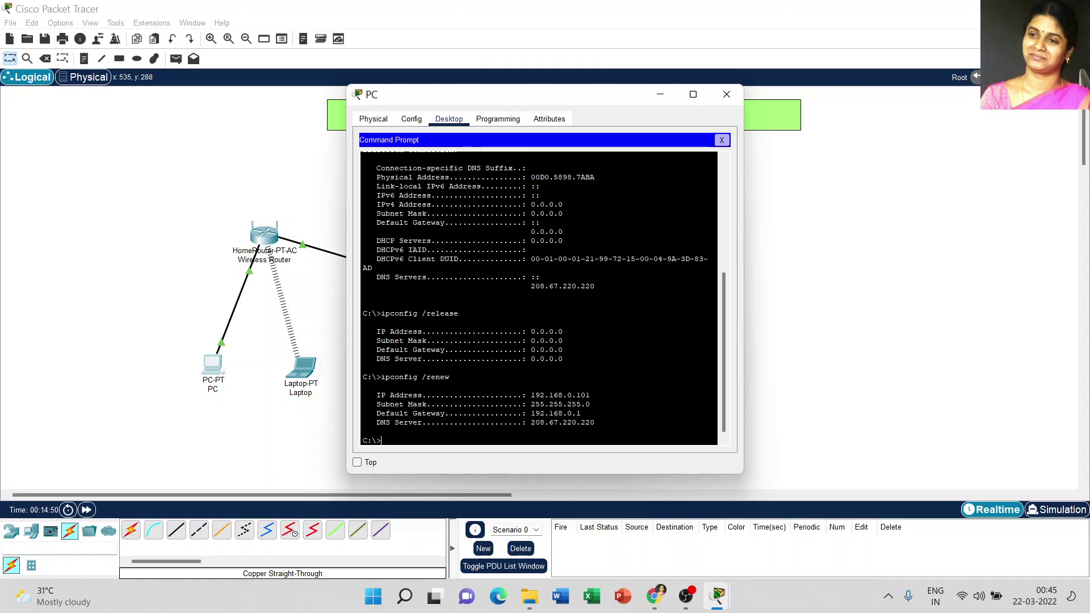
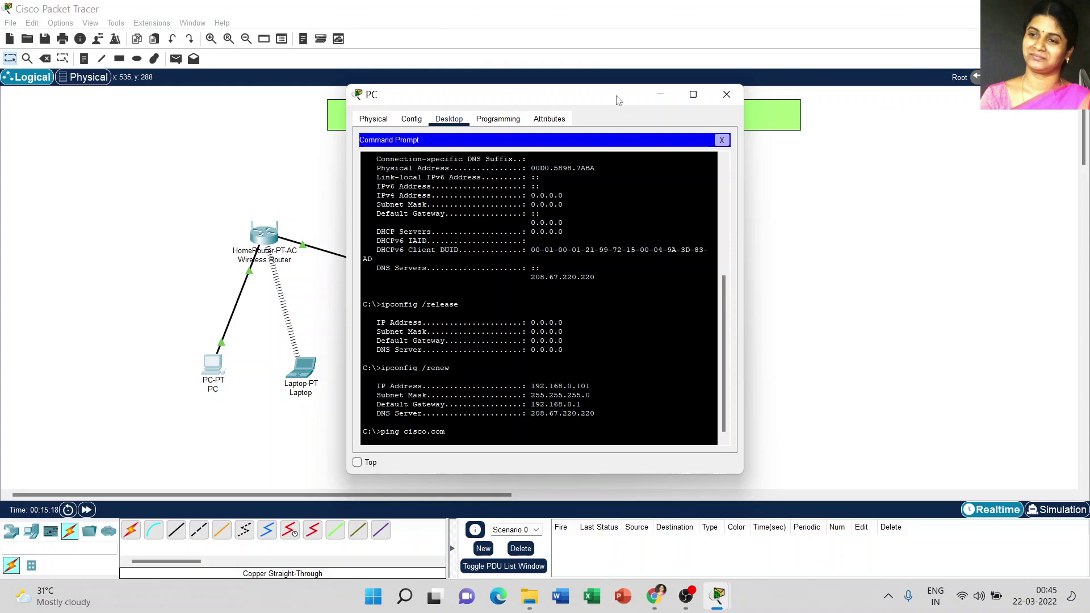
# - Test connectivity from the PC by running ping cisco.com, with its window moved off the PC-side devices, and close the window
pyautogui.moveTo(608, 96); pyautogui.dragTo(715, 67)
pyautogui.press('Return')
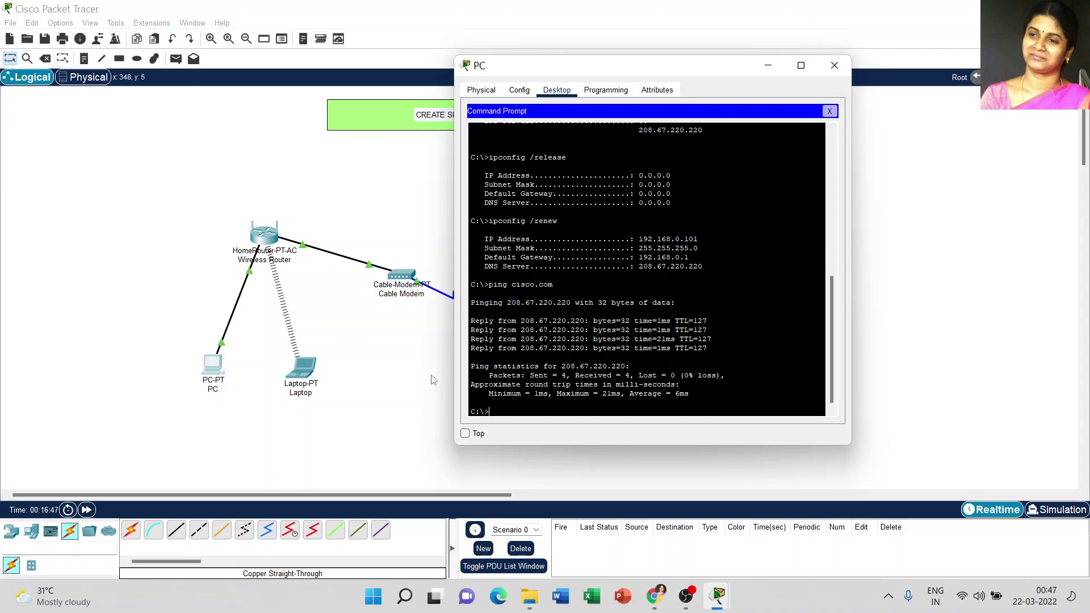
pyautogui.click(834, 67)
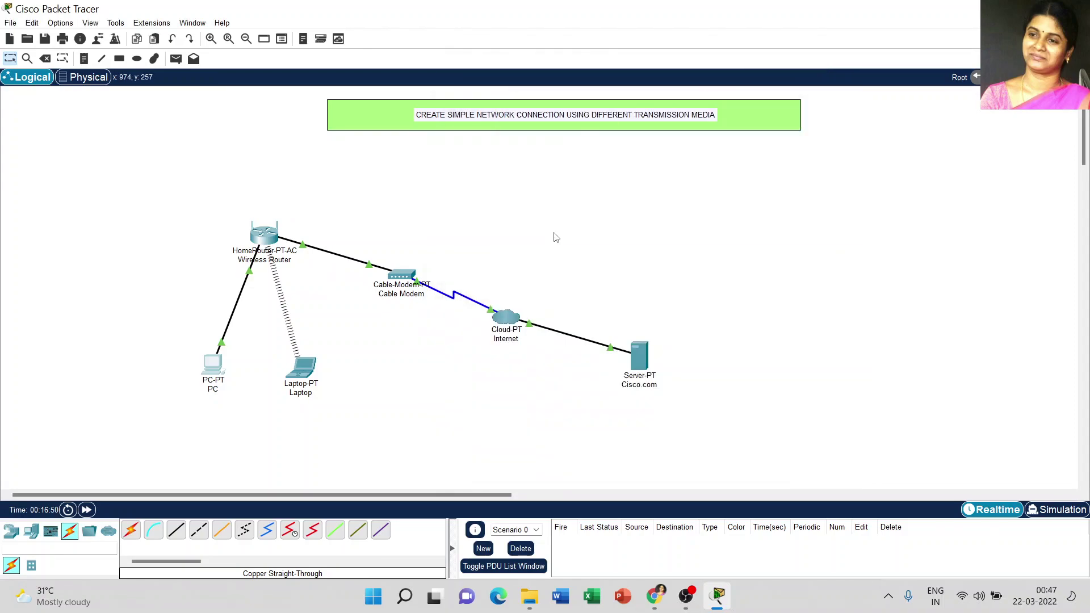
# - Send a simple PDU from the PC to the Laptop and play it in Simulation mode
pyautogui.click(175, 59)
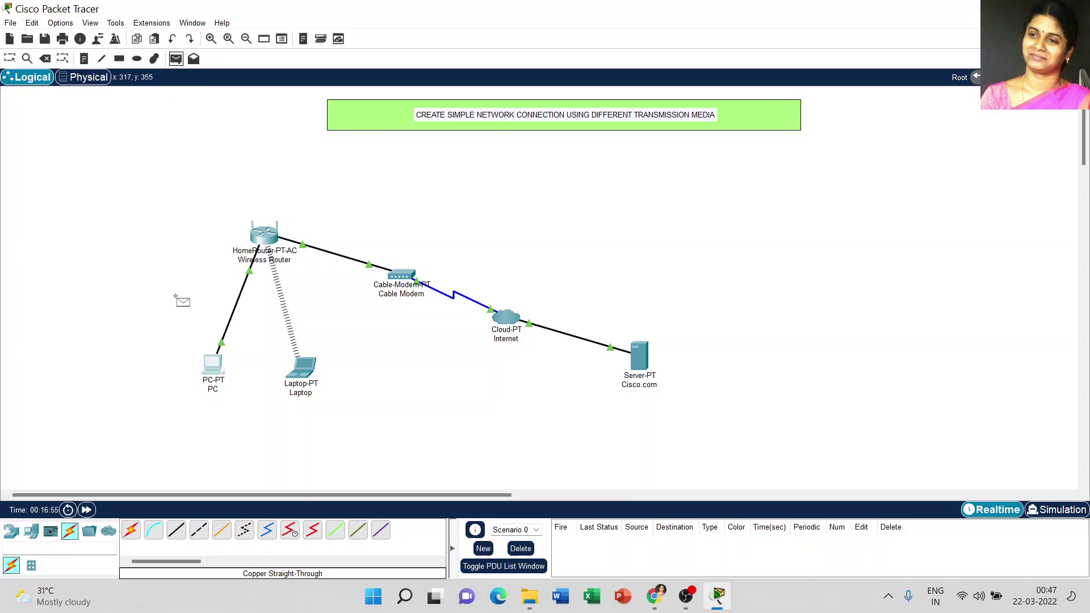
pyautogui.click(214, 364)
pyautogui.click(303, 369)
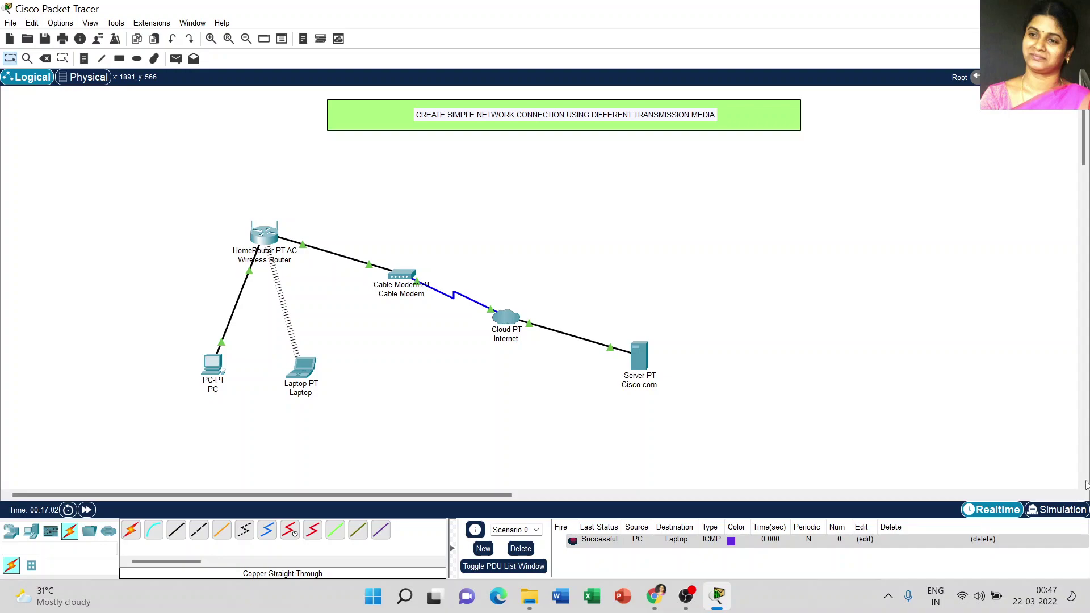
pyautogui.click(1059, 509)
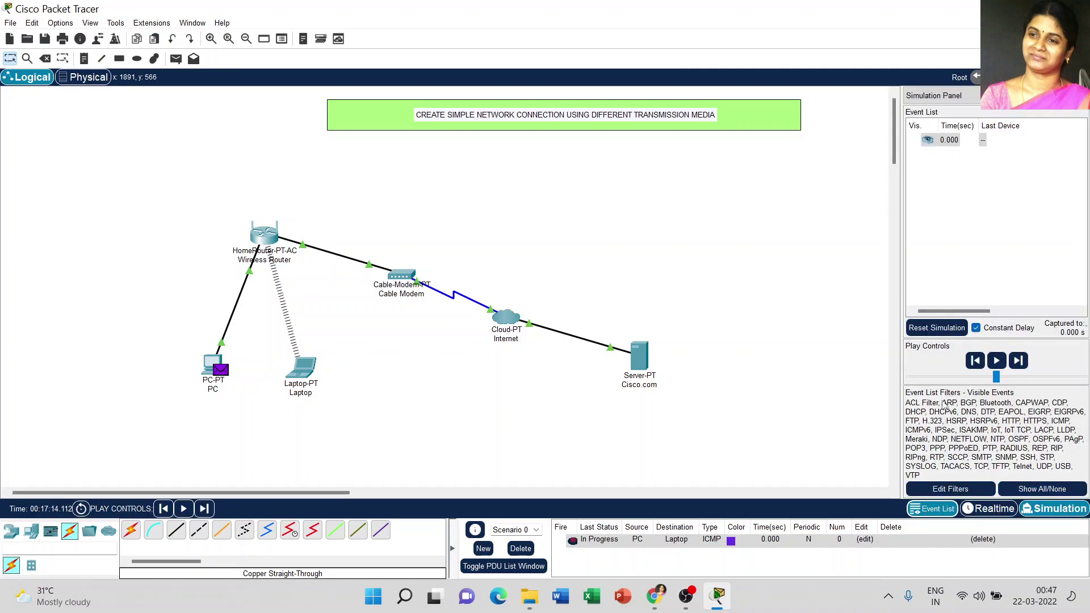
pyautogui.click(997, 361)
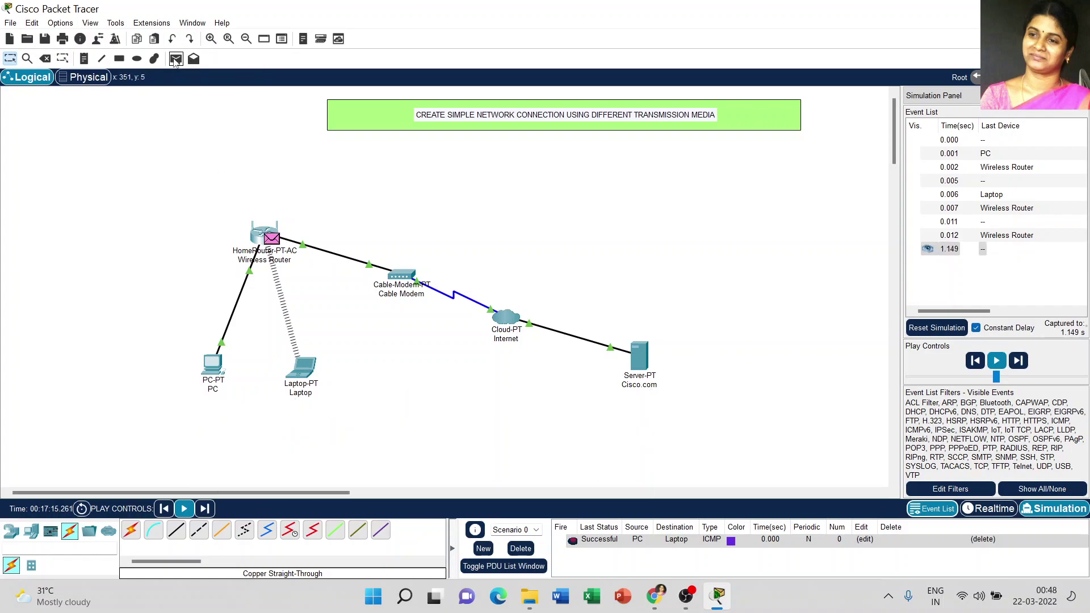
# - Send a simple PDU from the PC to the Cisco.com server and play the simulation
pyautogui.click(175, 59)
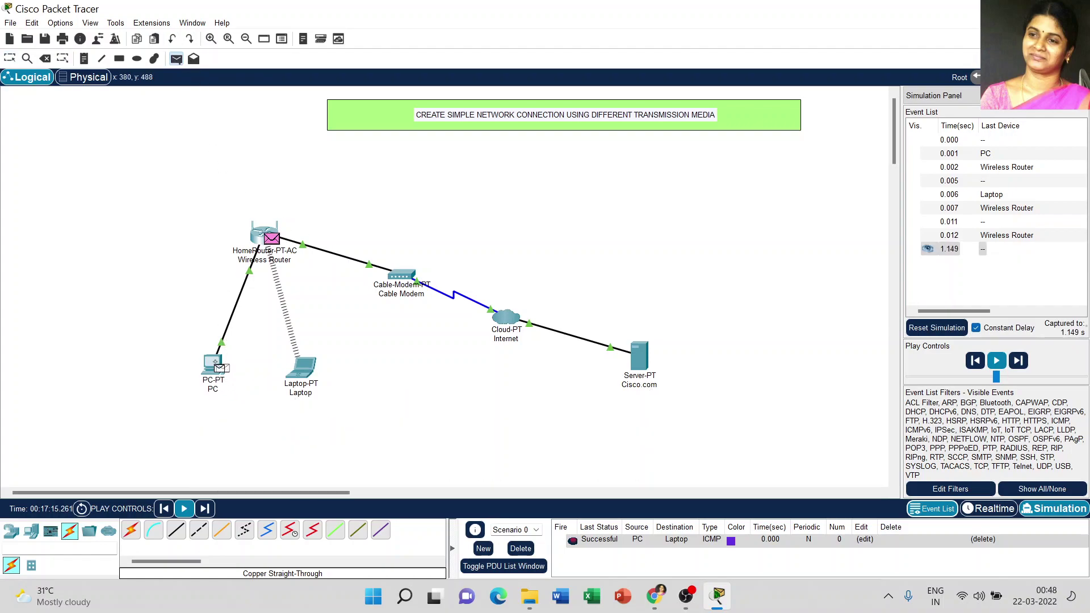
pyautogui.click(215, 365)
pyautogui.click(639, 357)
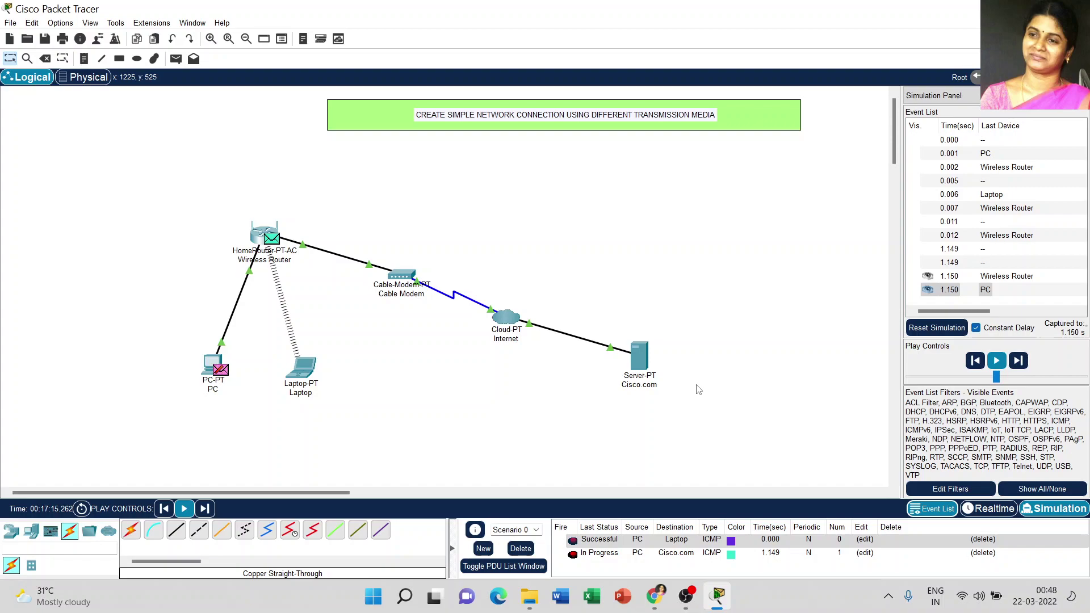
pyautogui.click(997, 362)
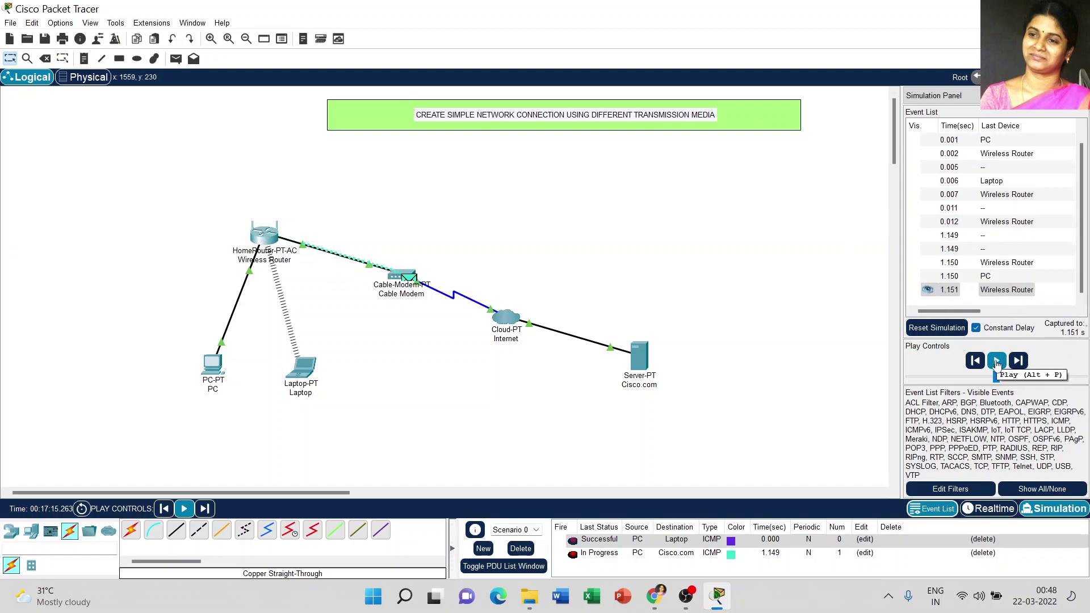